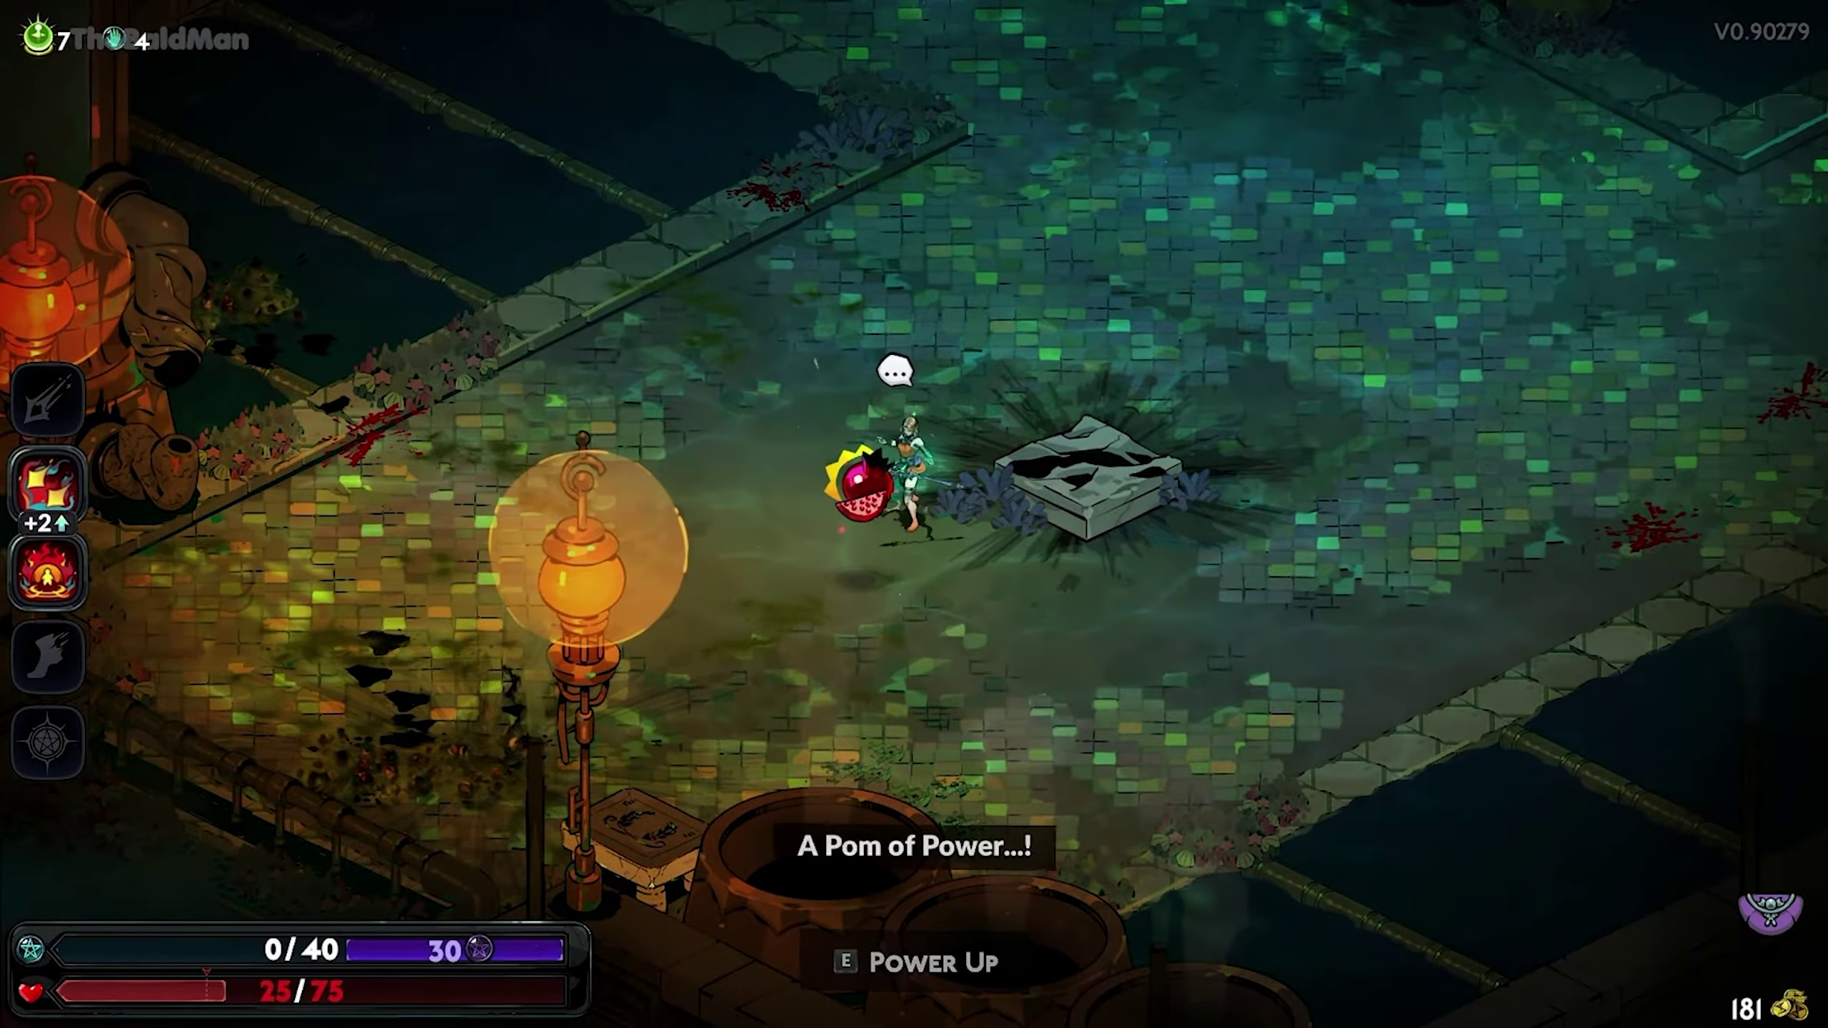
Pick up the Pom of Power in Hades II to show its boon upgrade choices.
key(e)
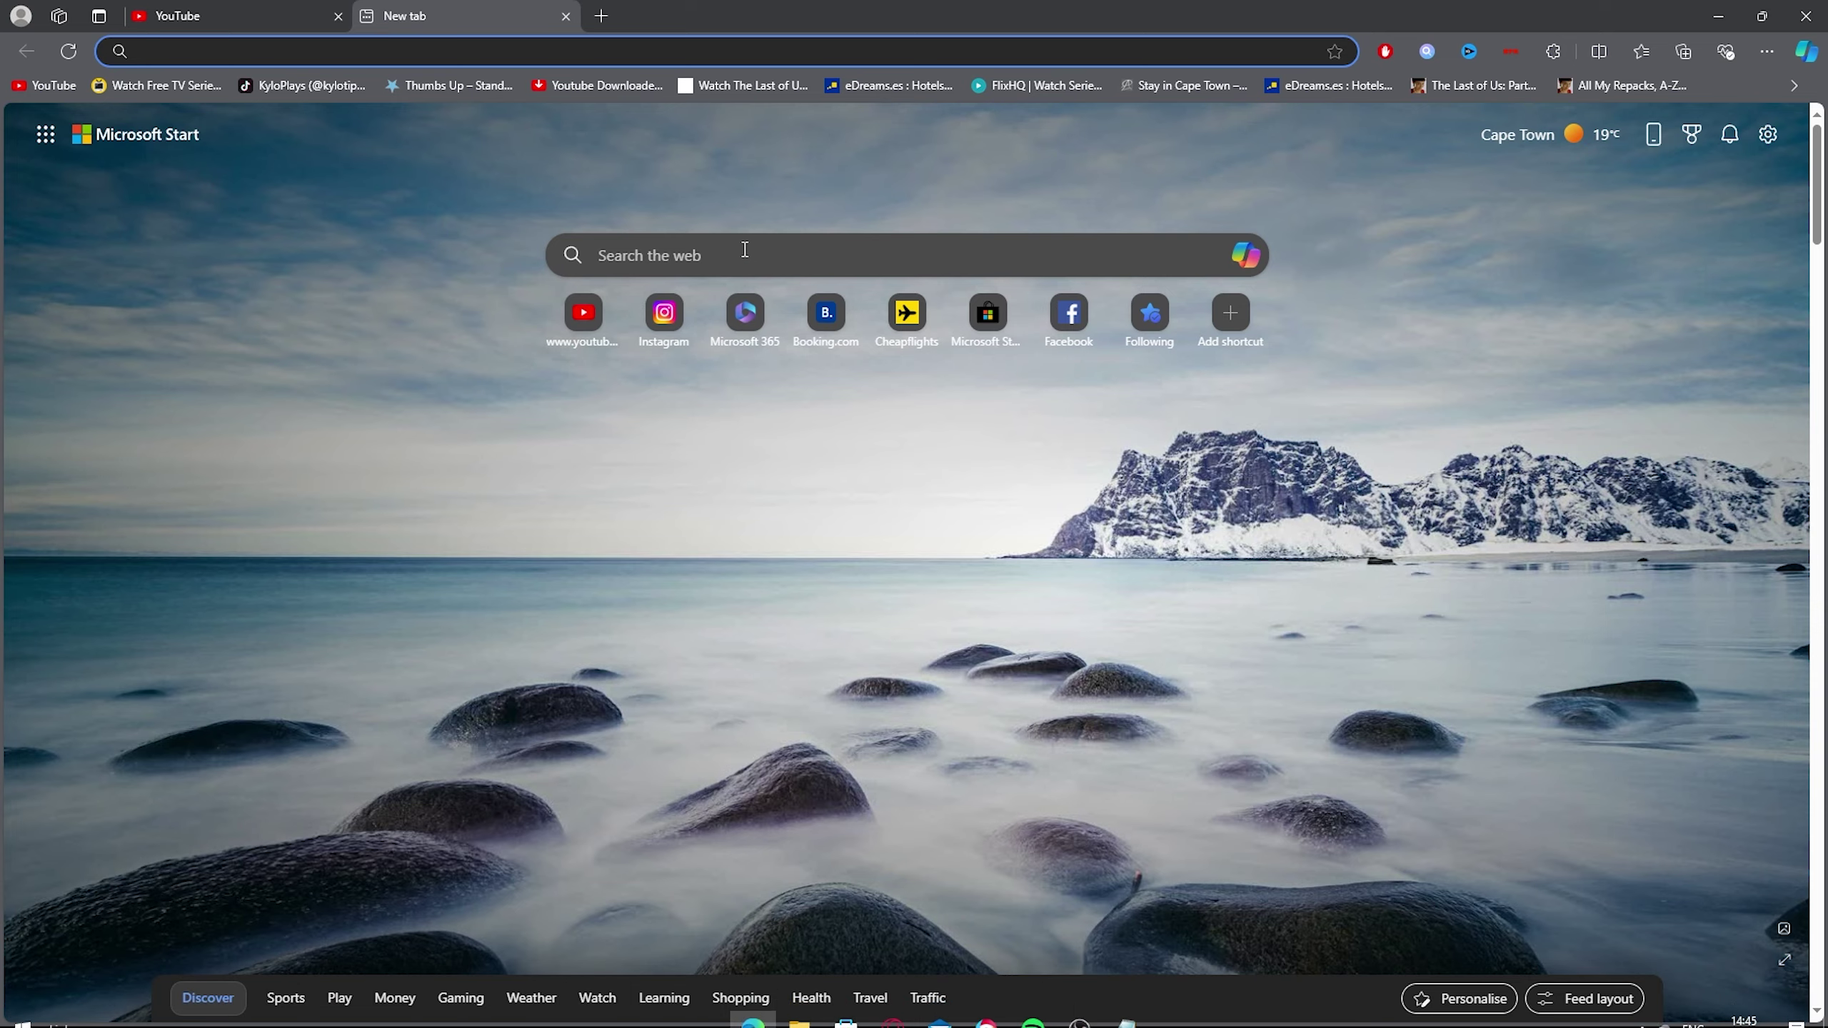
Start a web search for 'steam' from the new Edge tab.
click(745, 255)
text(stea)
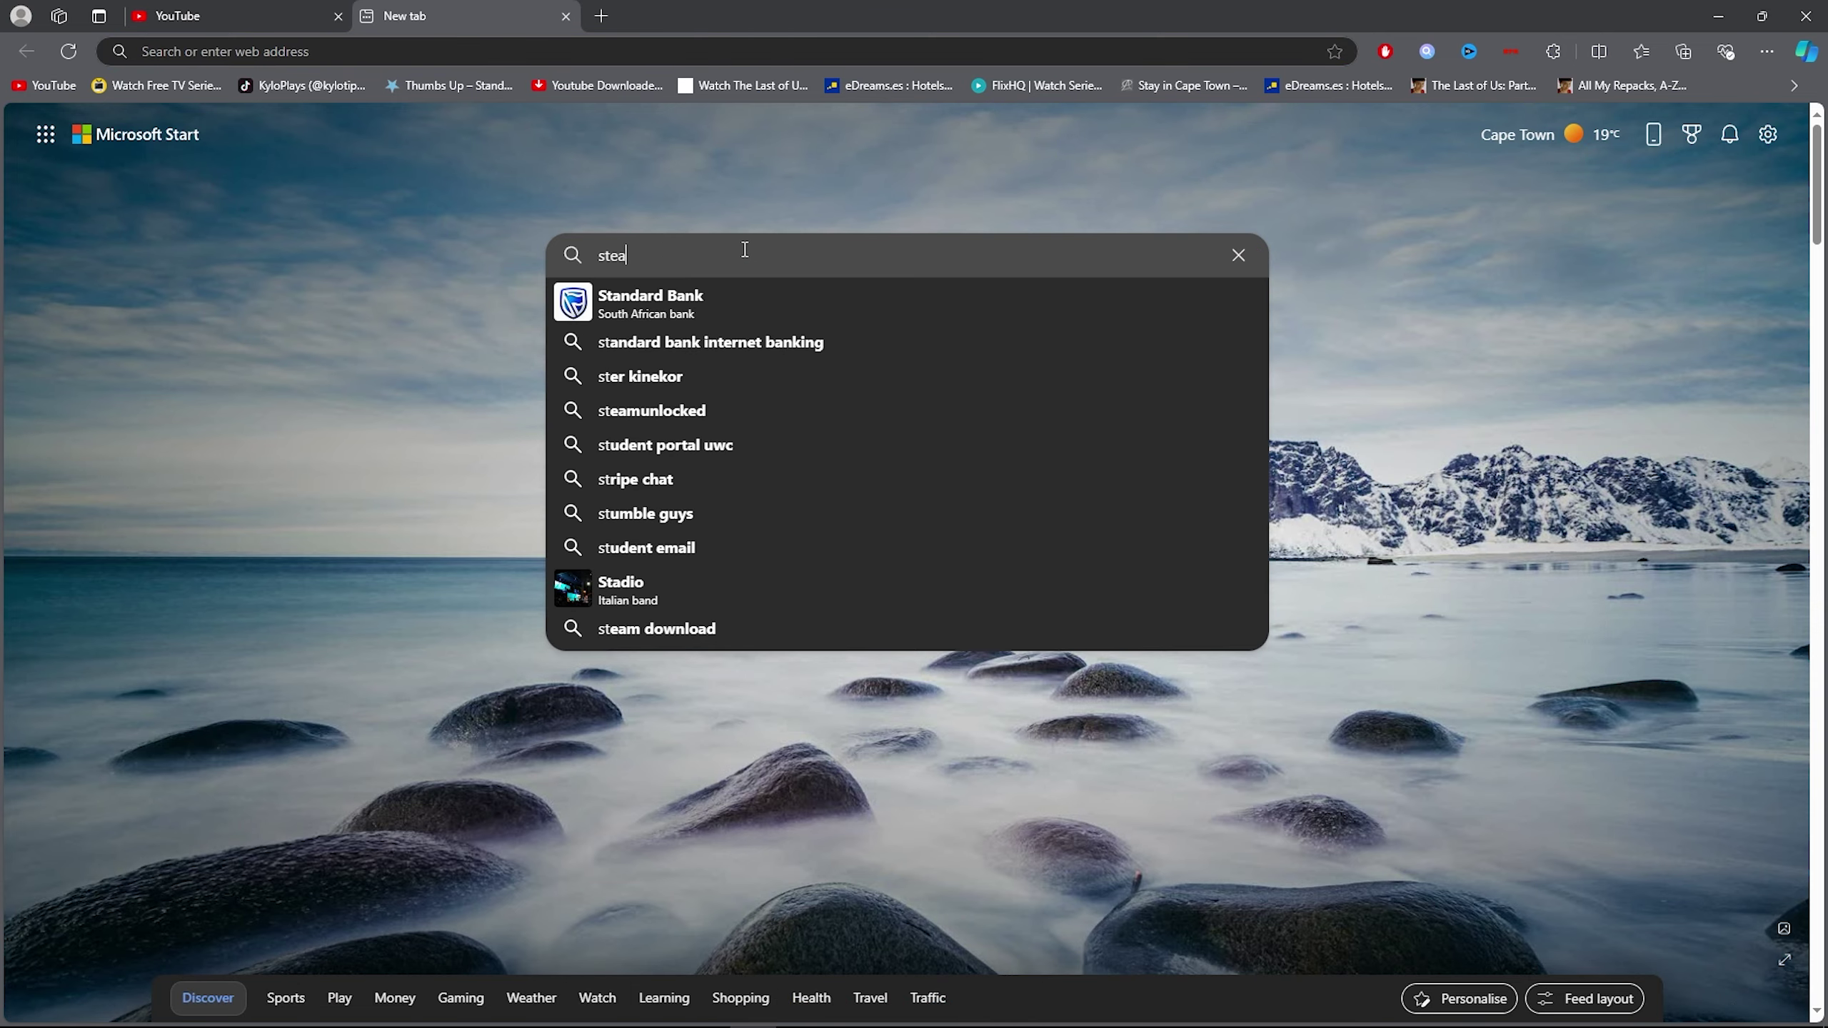
text(m)
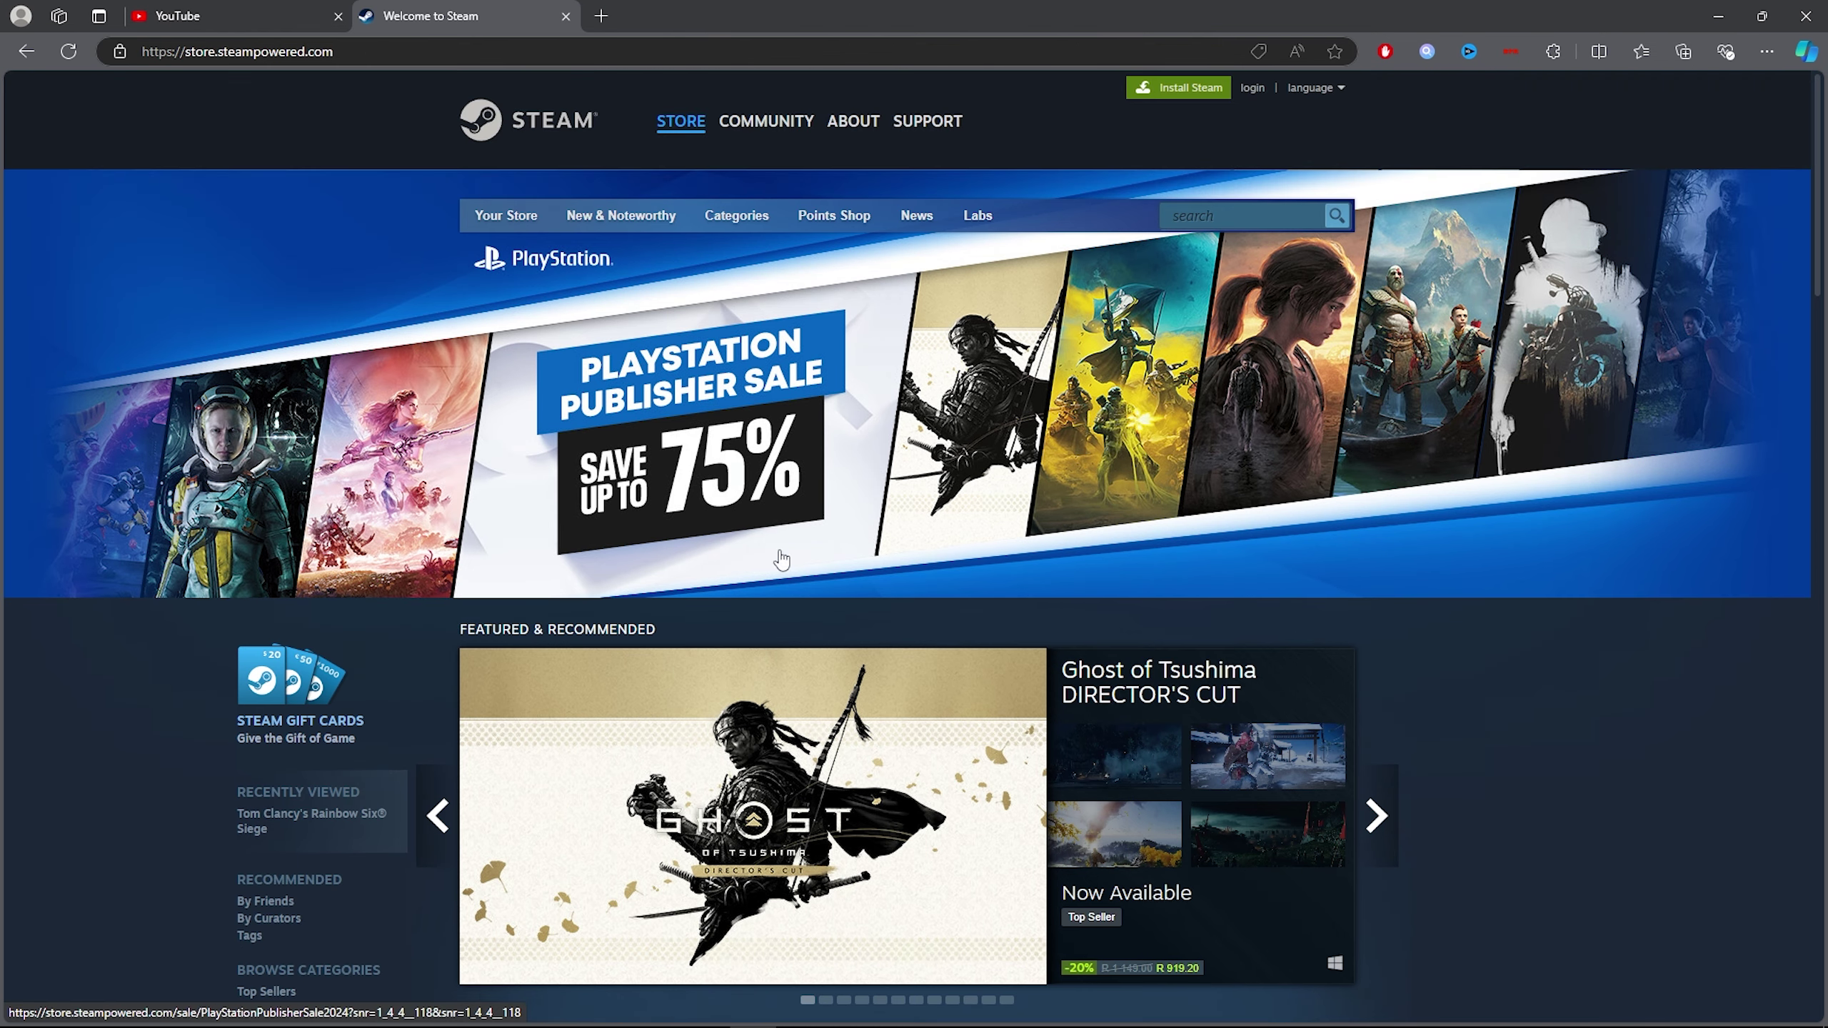
Download the Steam installer for Windows from the Install Steam page.
click(1190, 89)
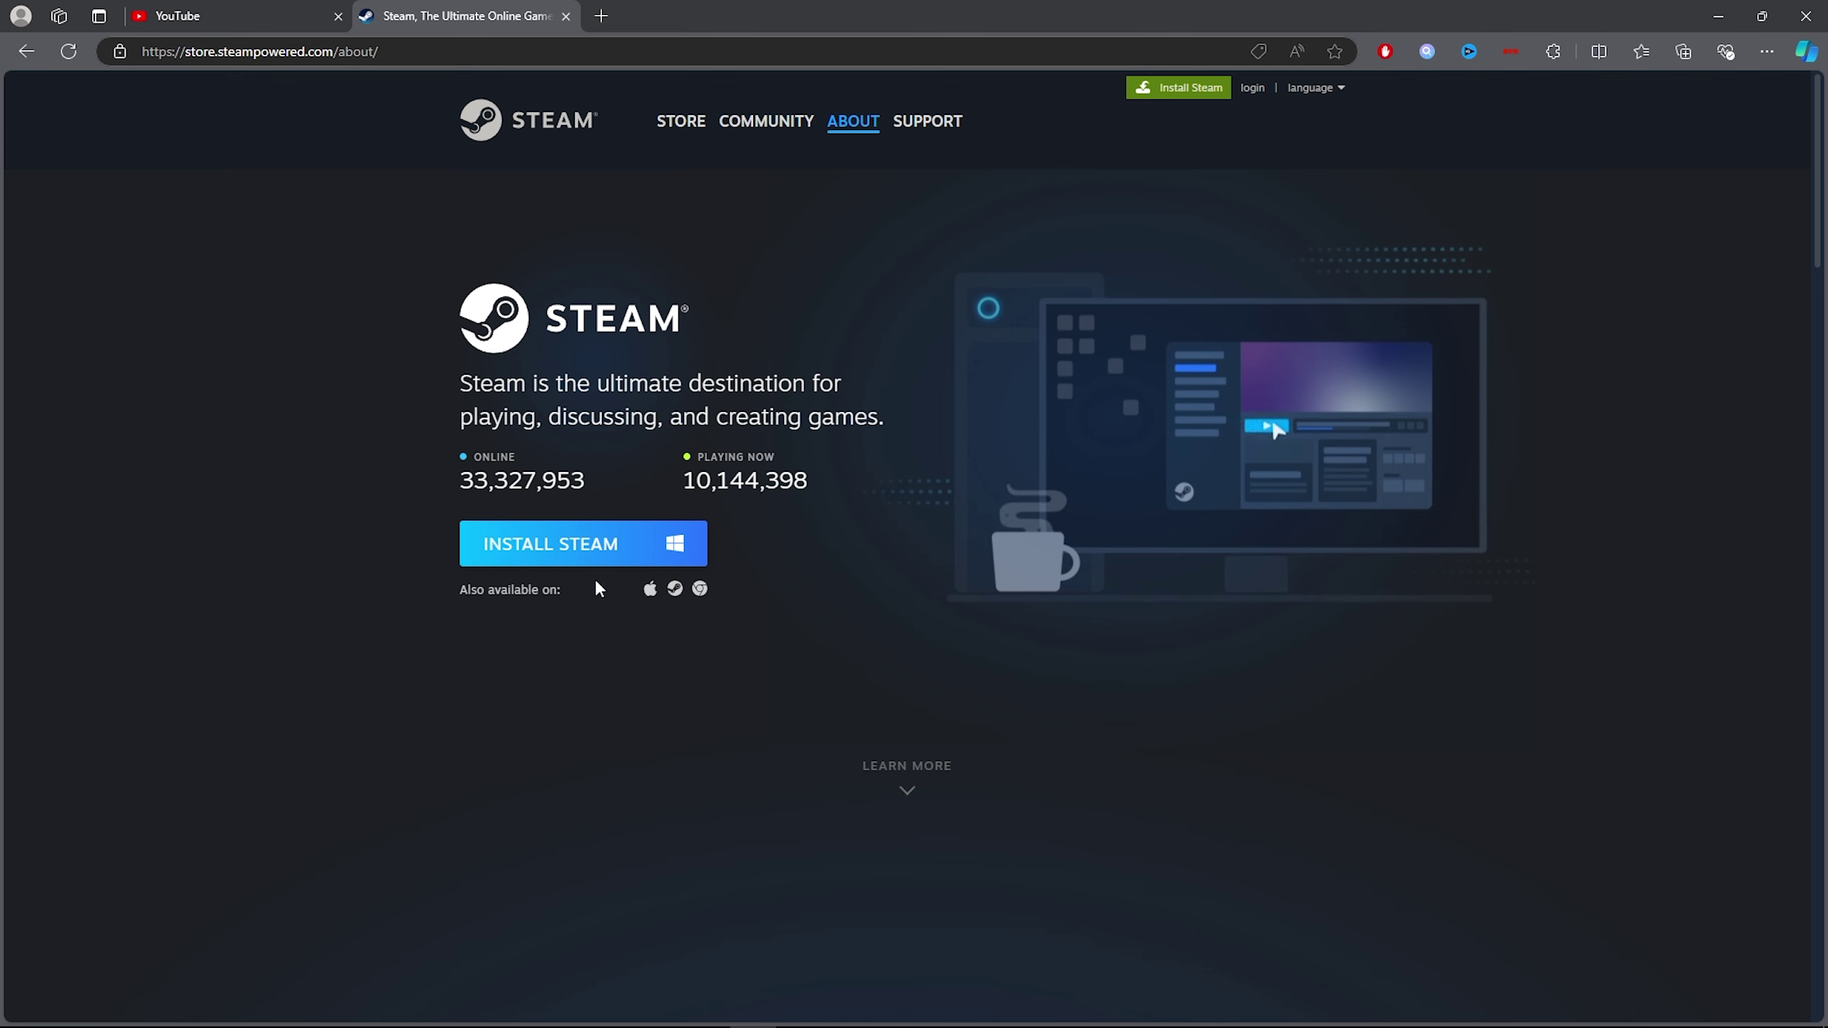
click(604, 549)
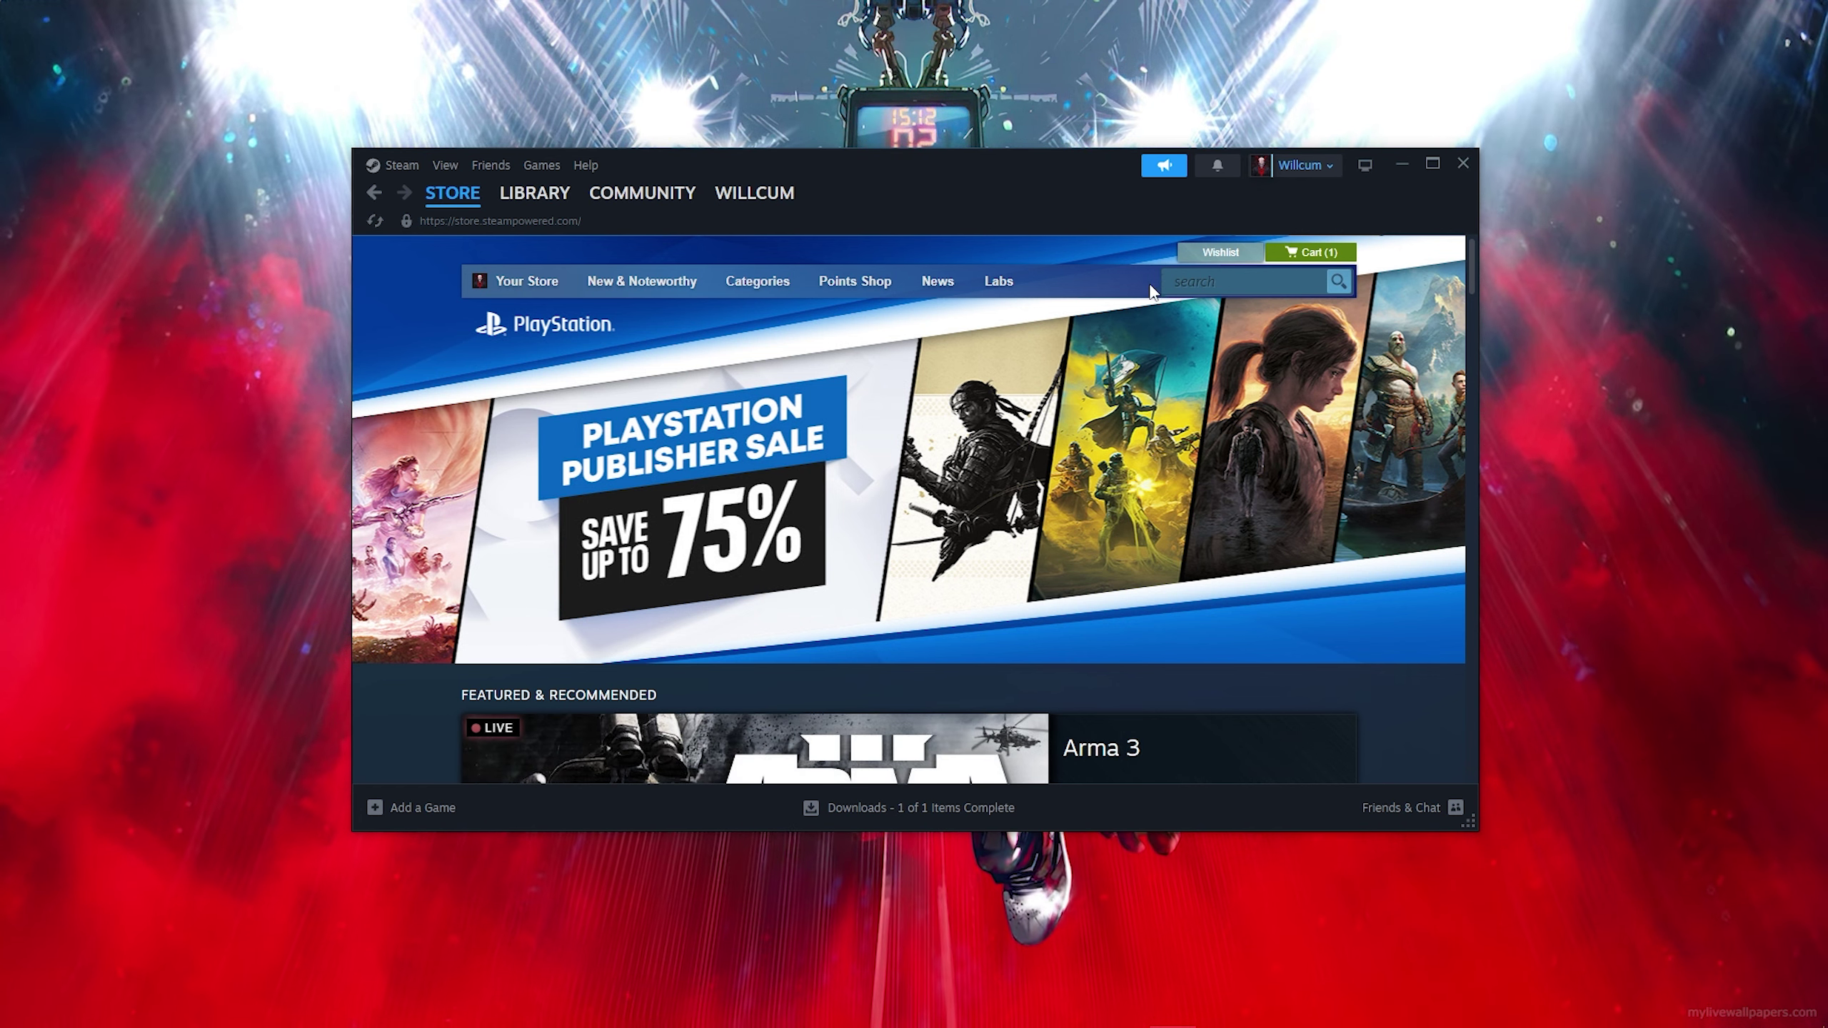
Search the Steam store for 'hades 2', open Hades II and browse its screenshots.
key(ctrl+v)
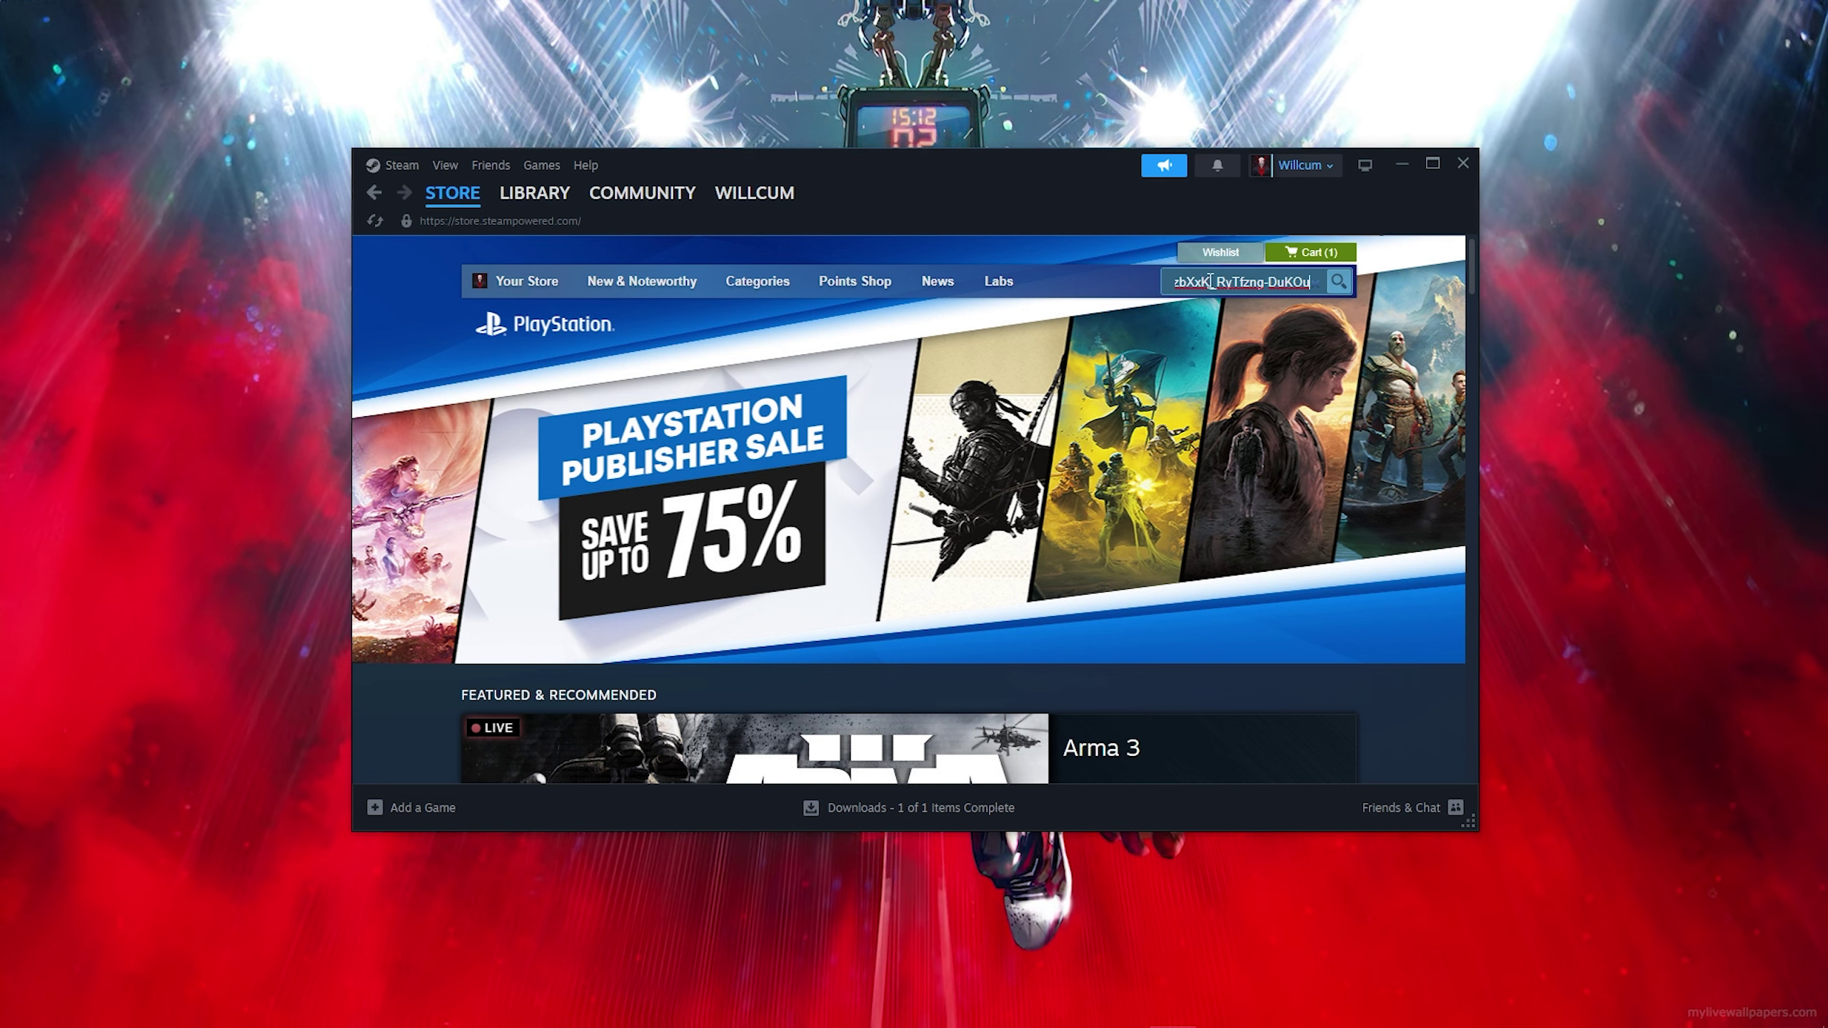
key(ctrl+a)
key(BackSpace)
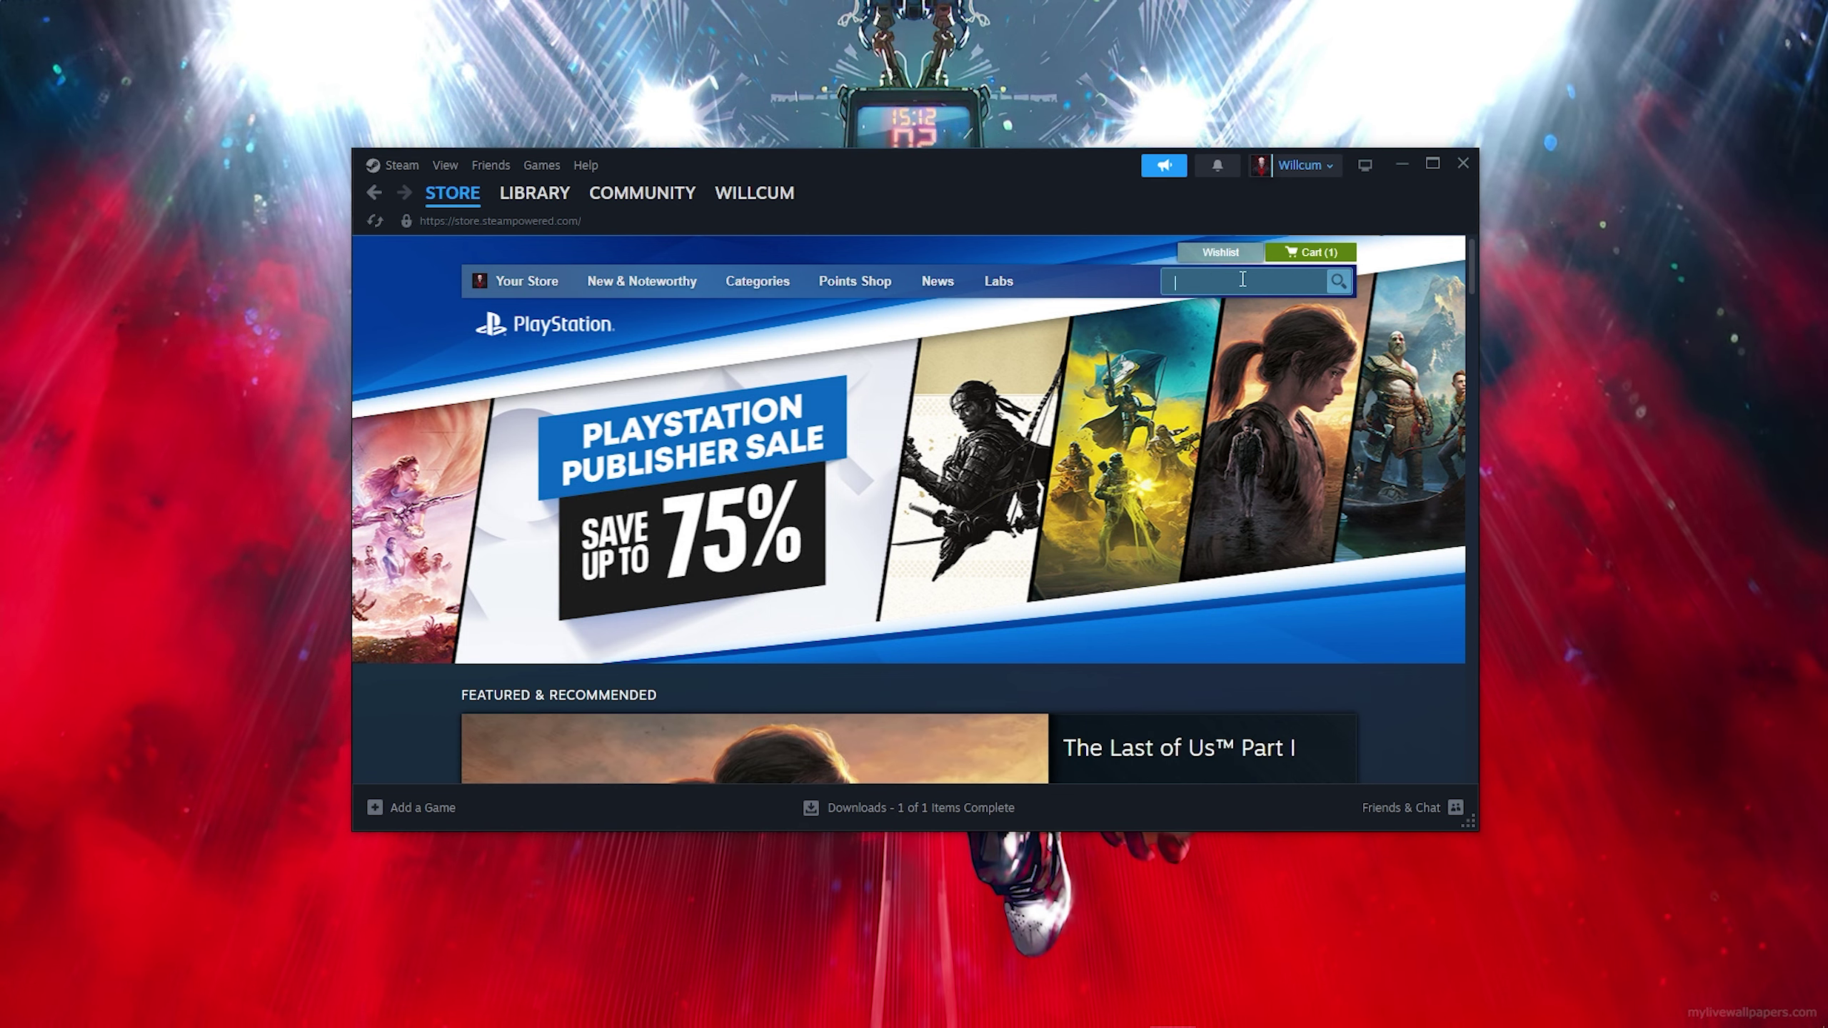
text(hades)
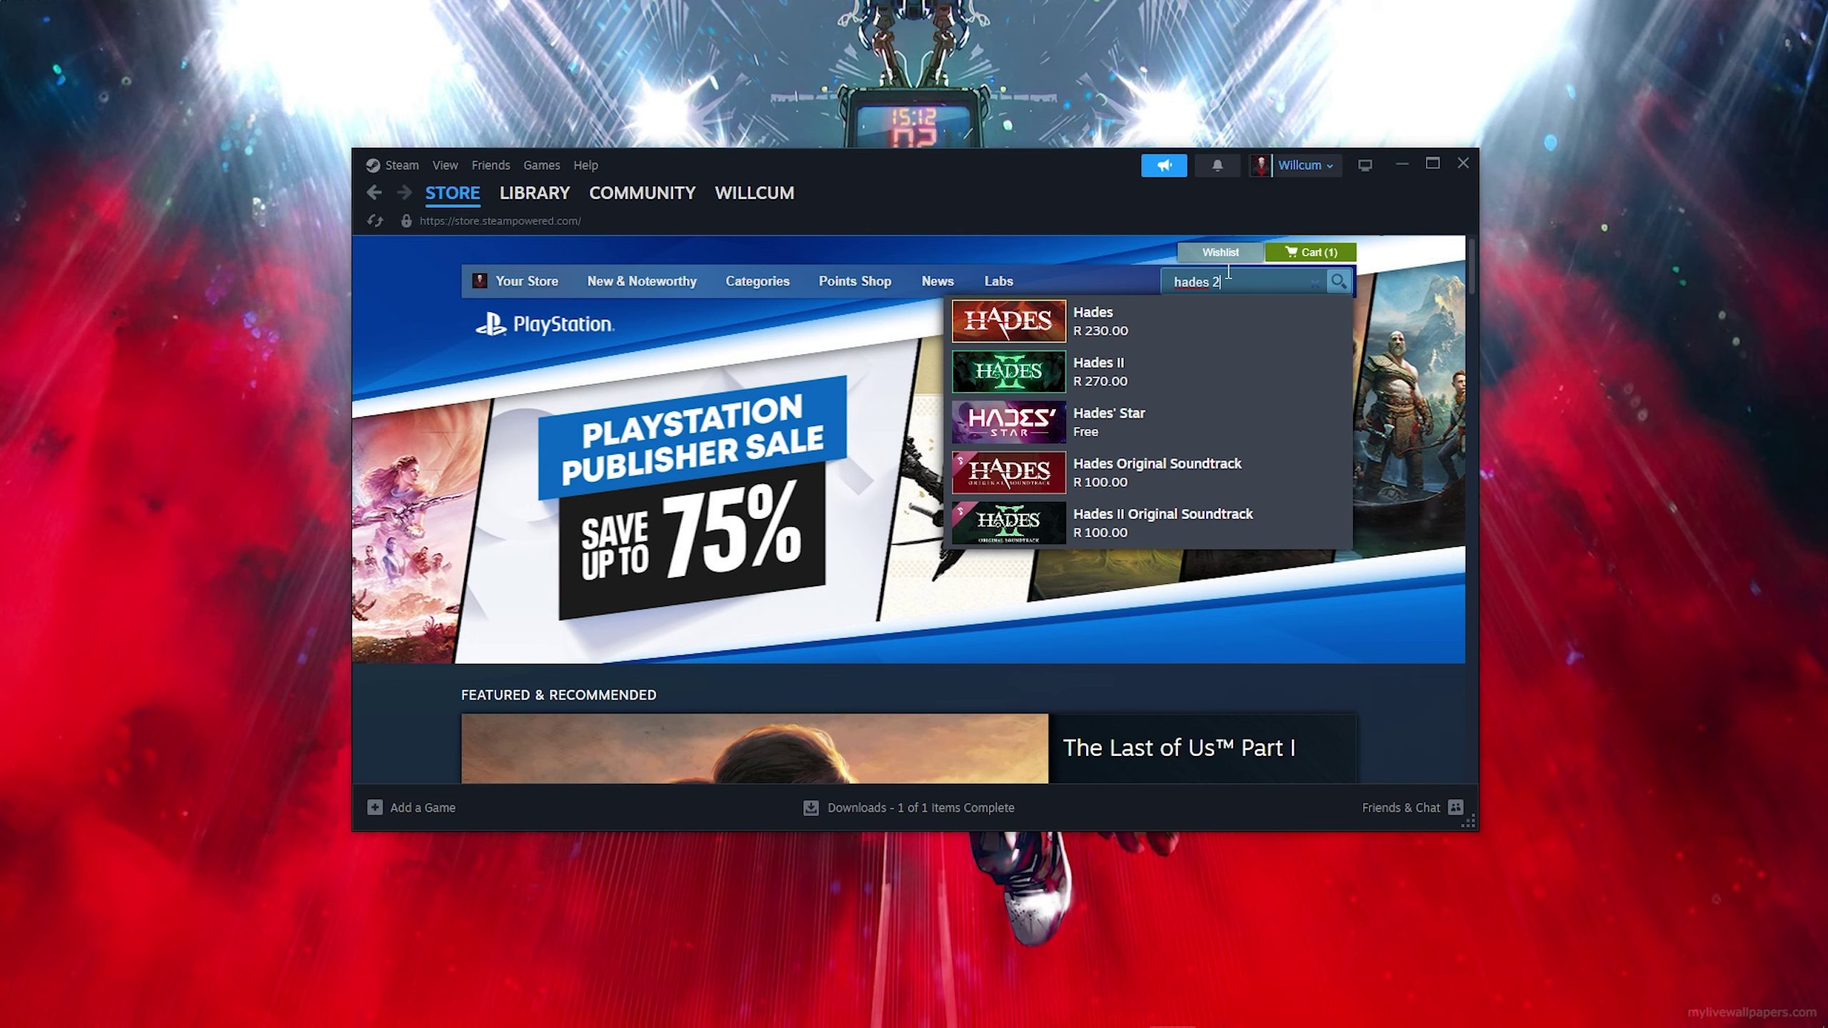
text( 2)
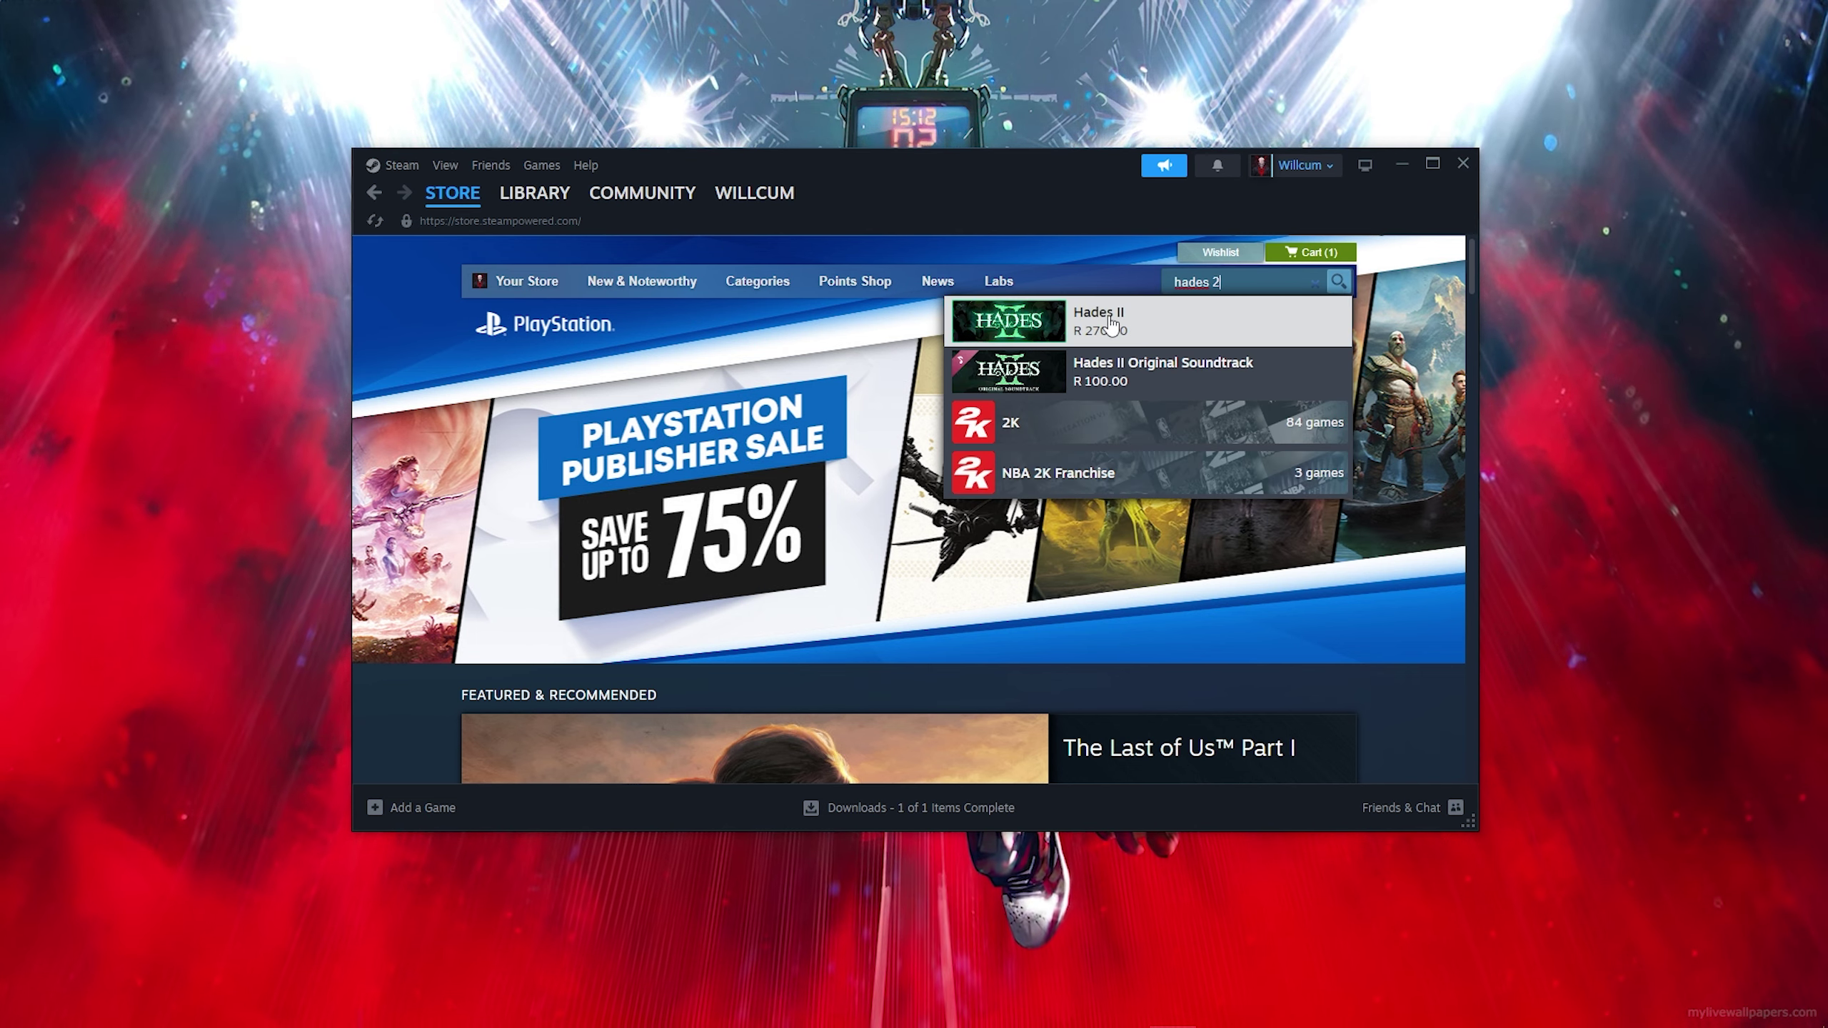
click(1108, 322)
click(1014, 689)
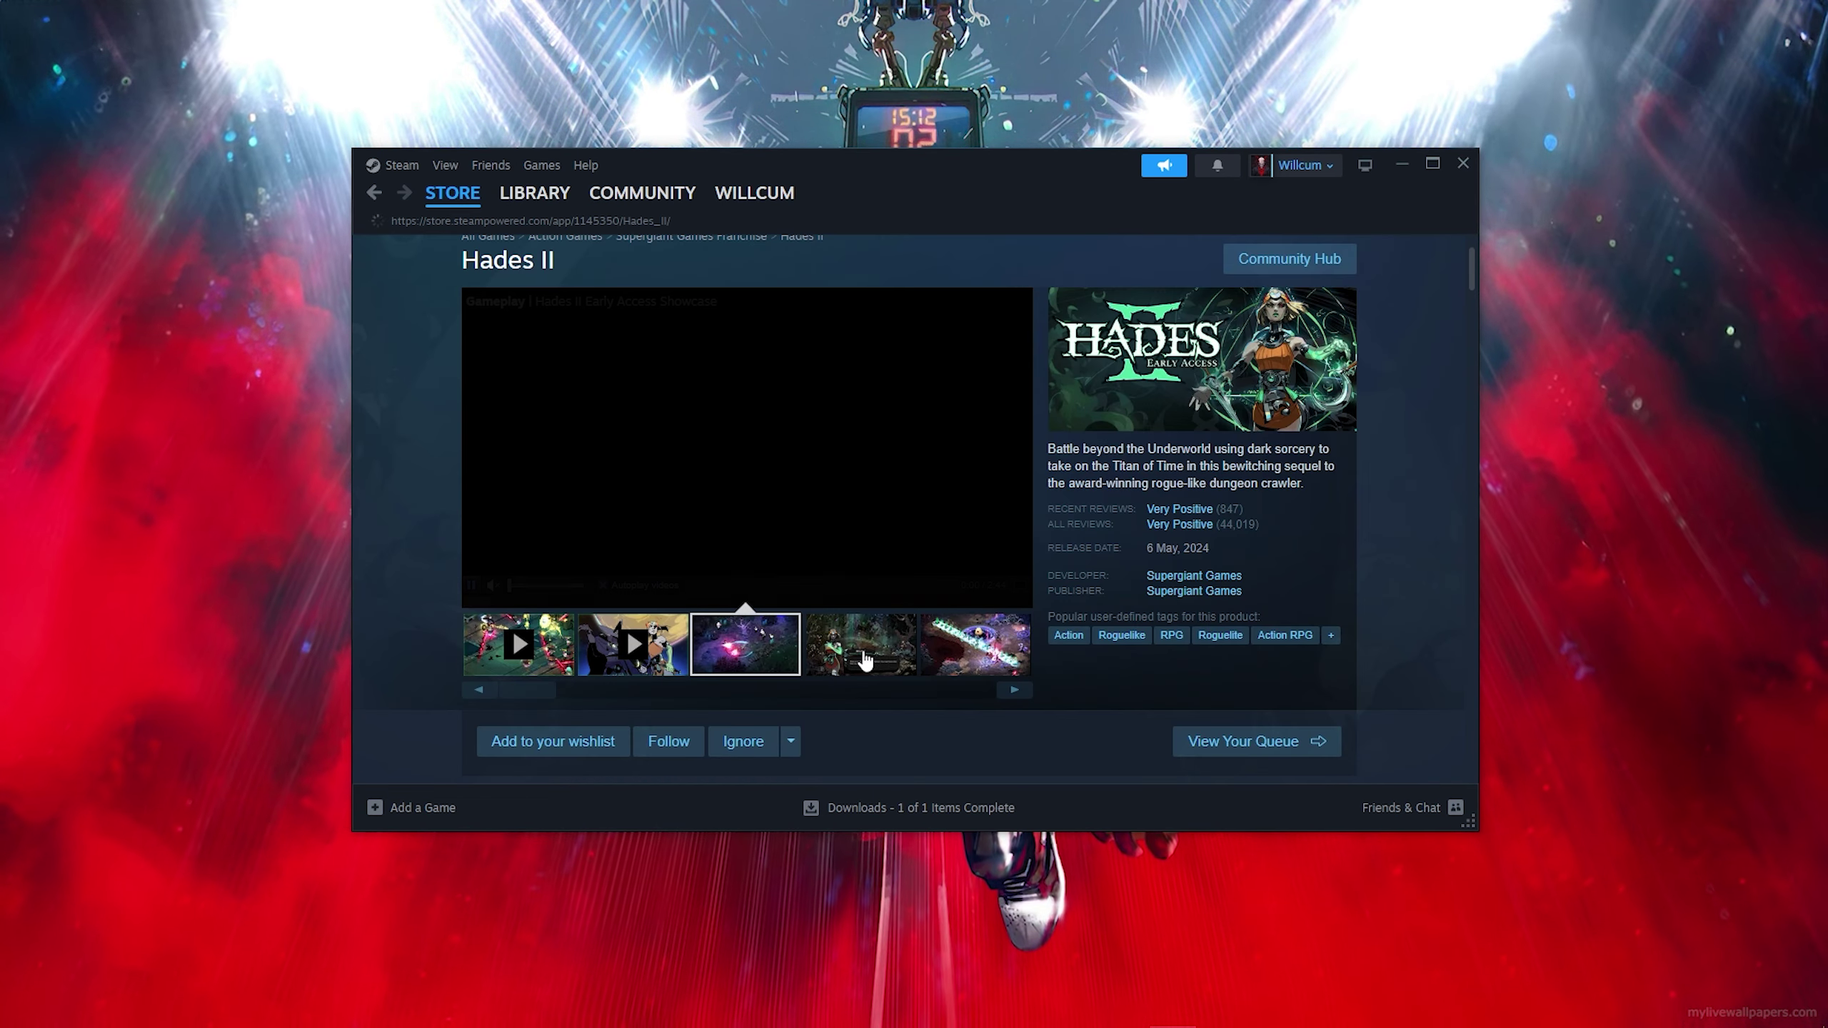
Browse more Hades II screenshots, then add the game to the cart.
click(1014, 691)
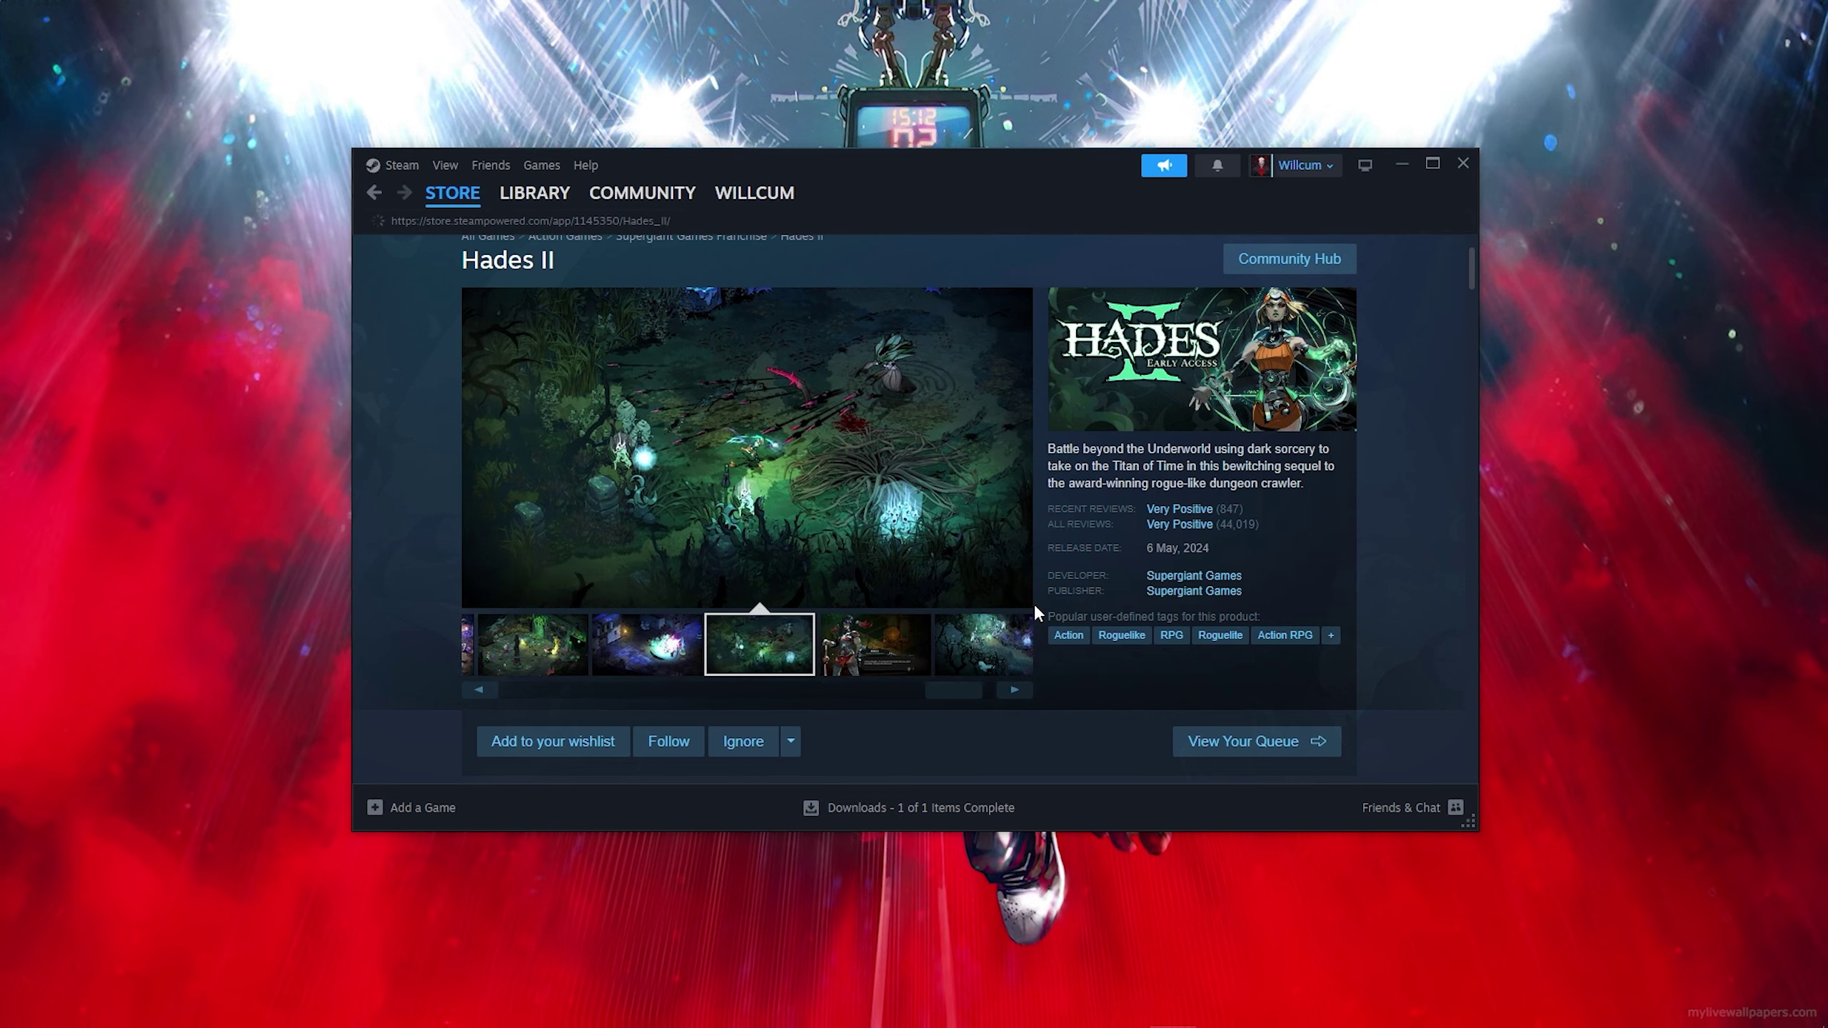
scroll(994, 390, down, 5)
scroll(873, 447, down, 1)
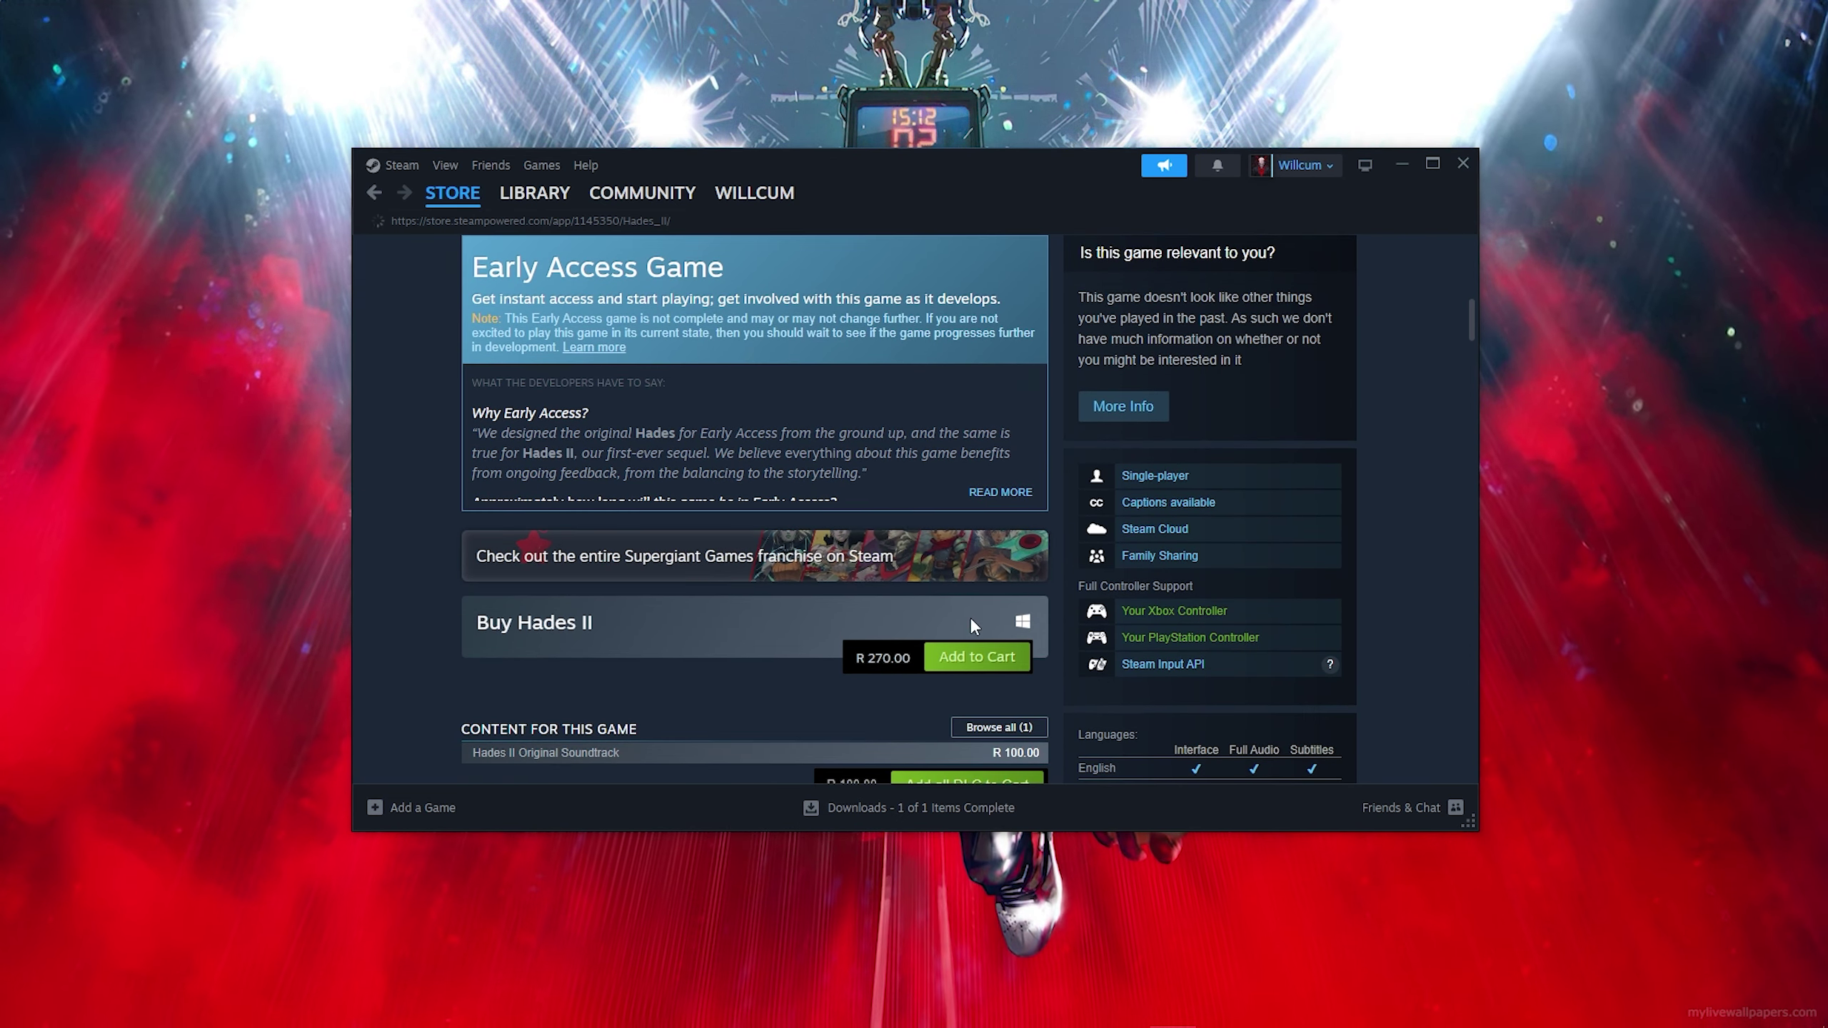
click(971, 666)
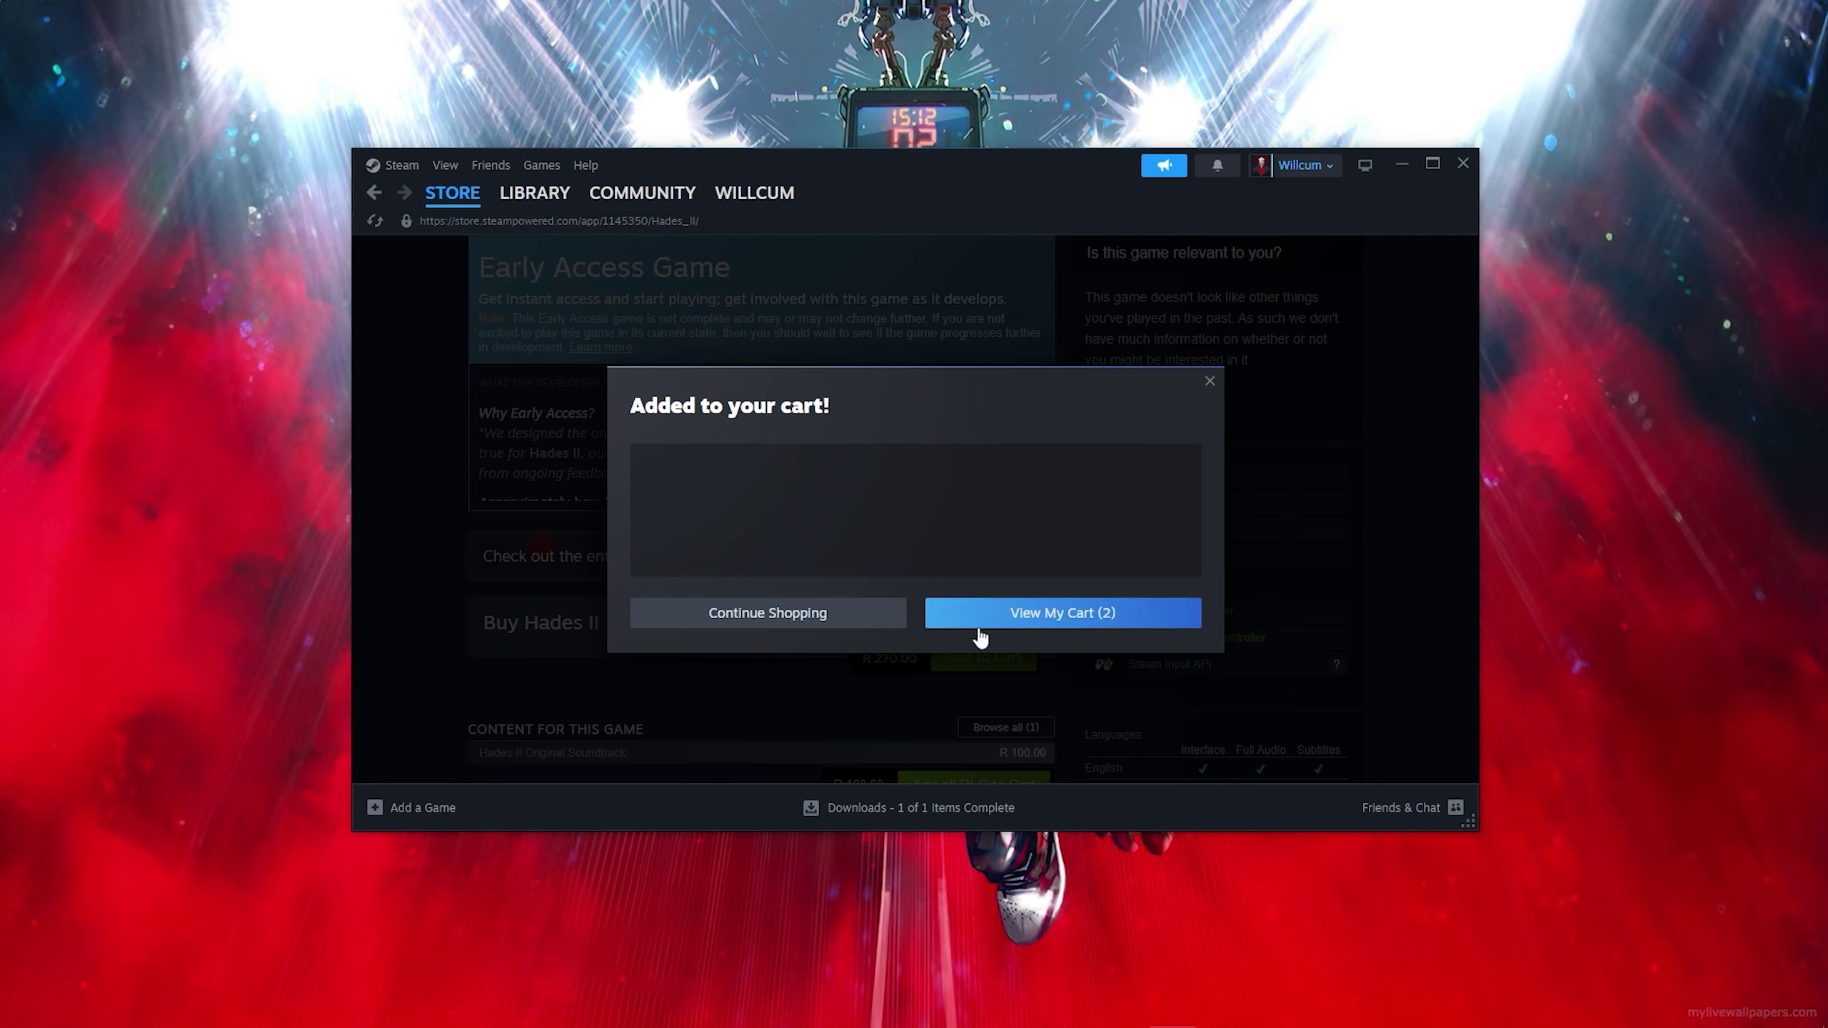
Check out Hades II at R 270.00, then go to the game Library.
click(1065, 617)
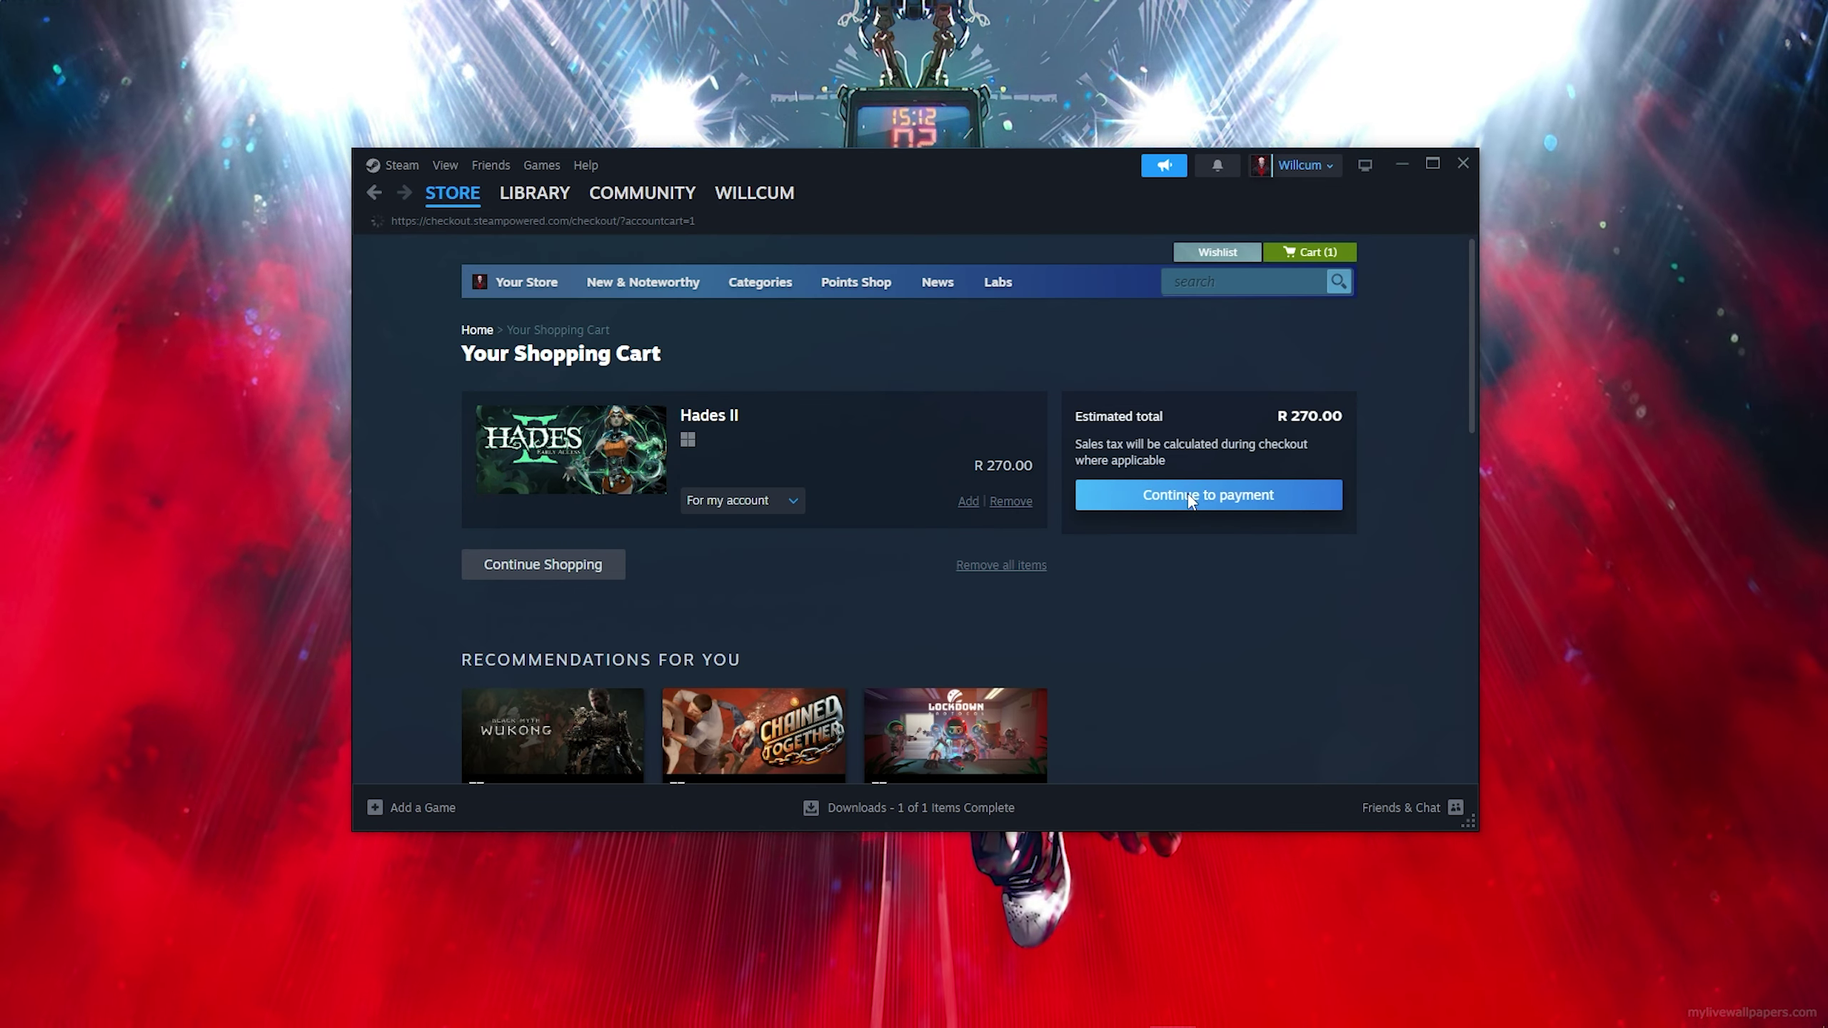
click(1182, 498)
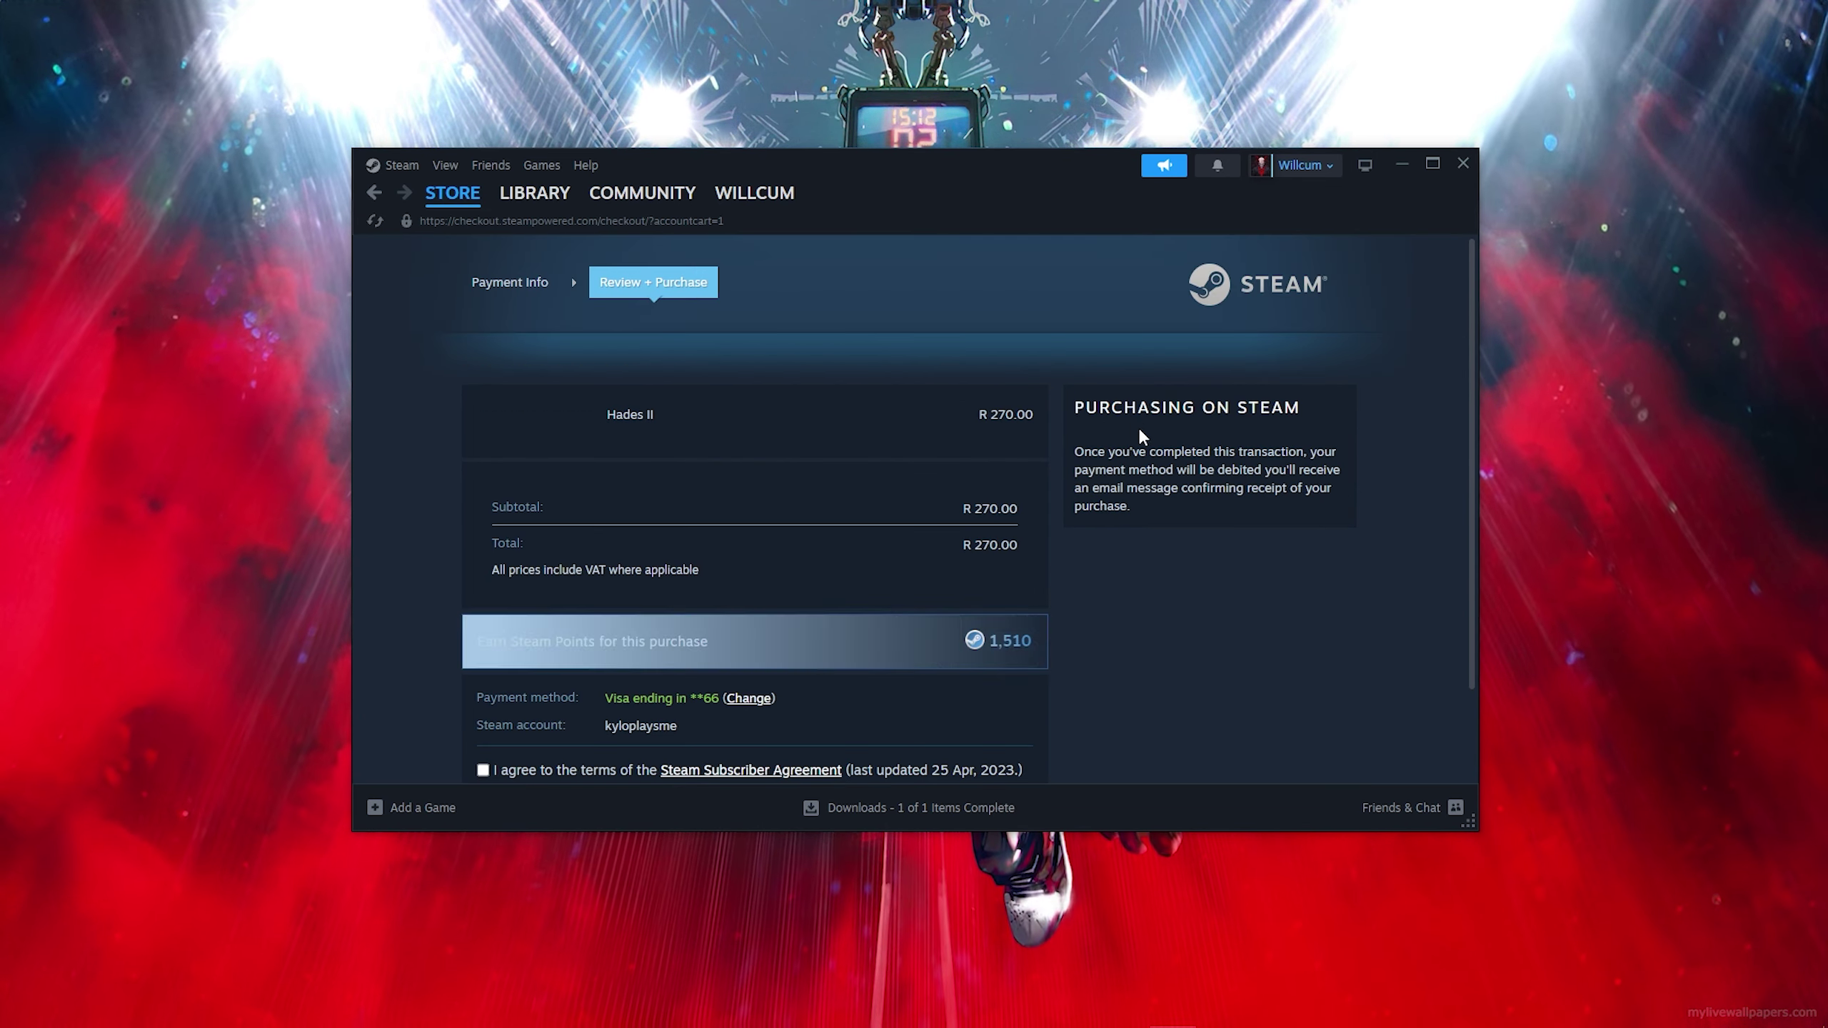
scroll(614, 436, down, 2)
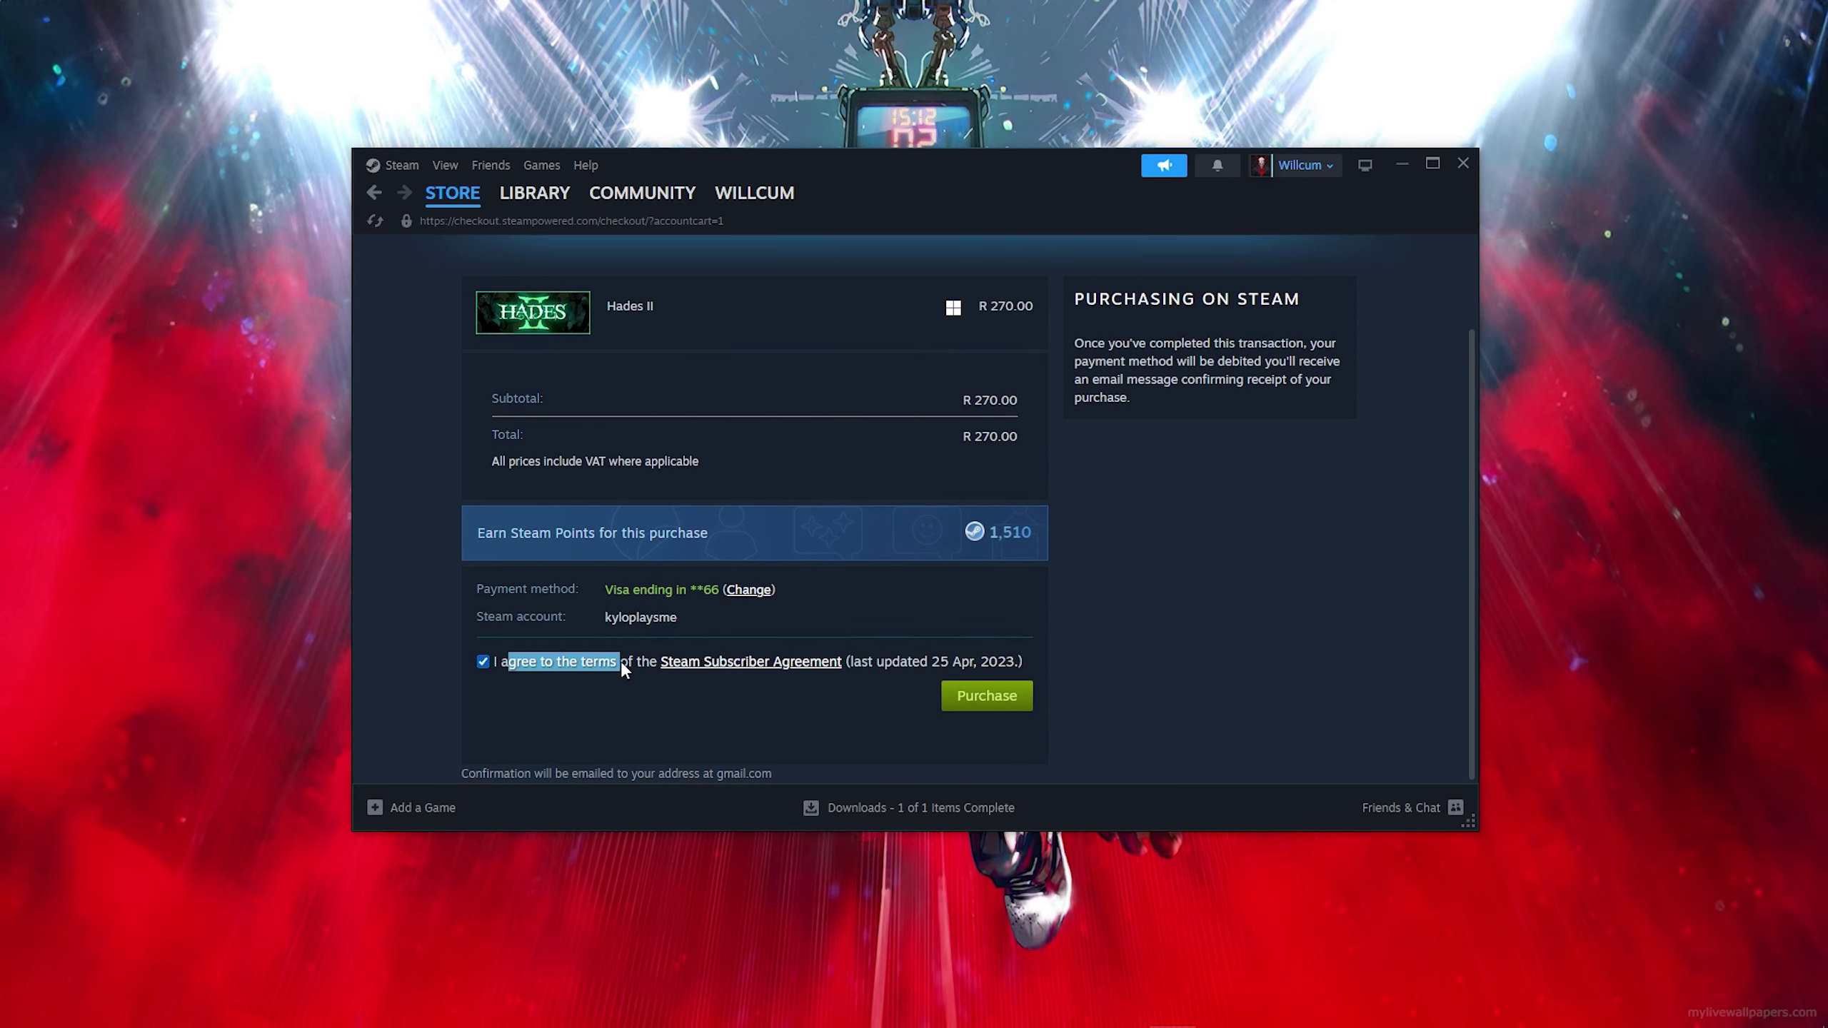
click(661, 694)
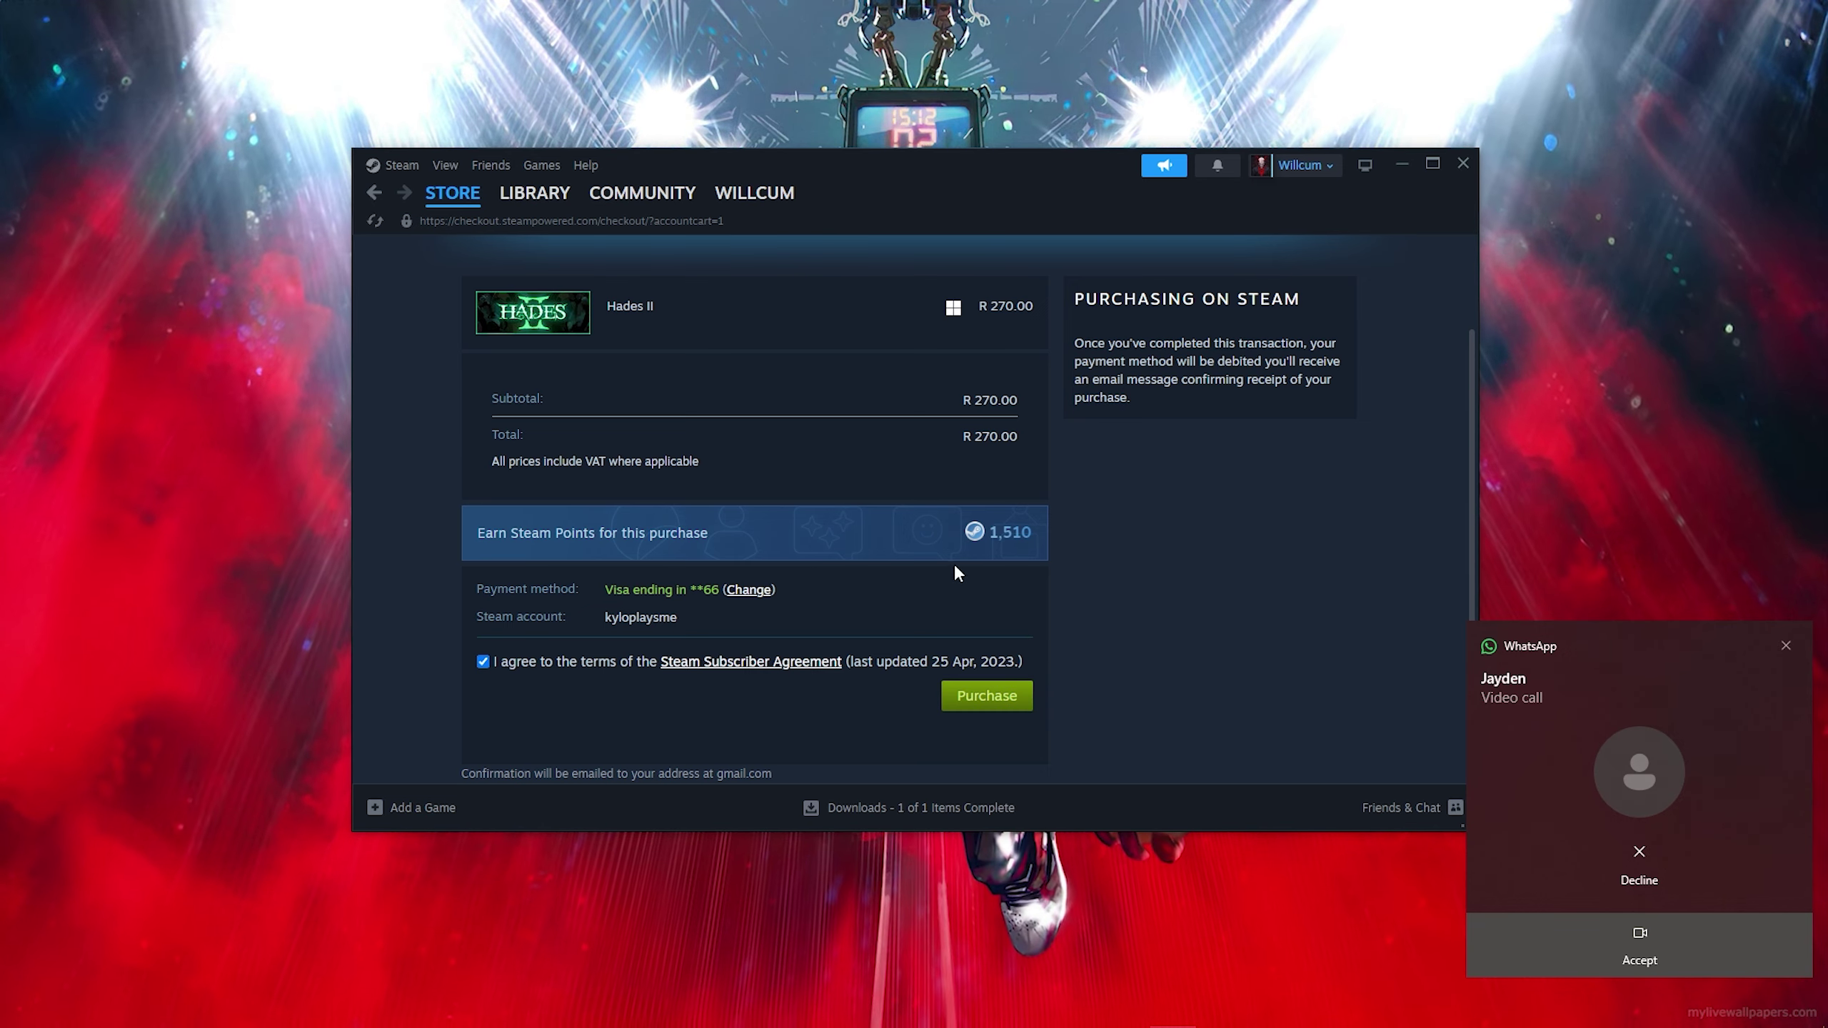
click(534, 192)
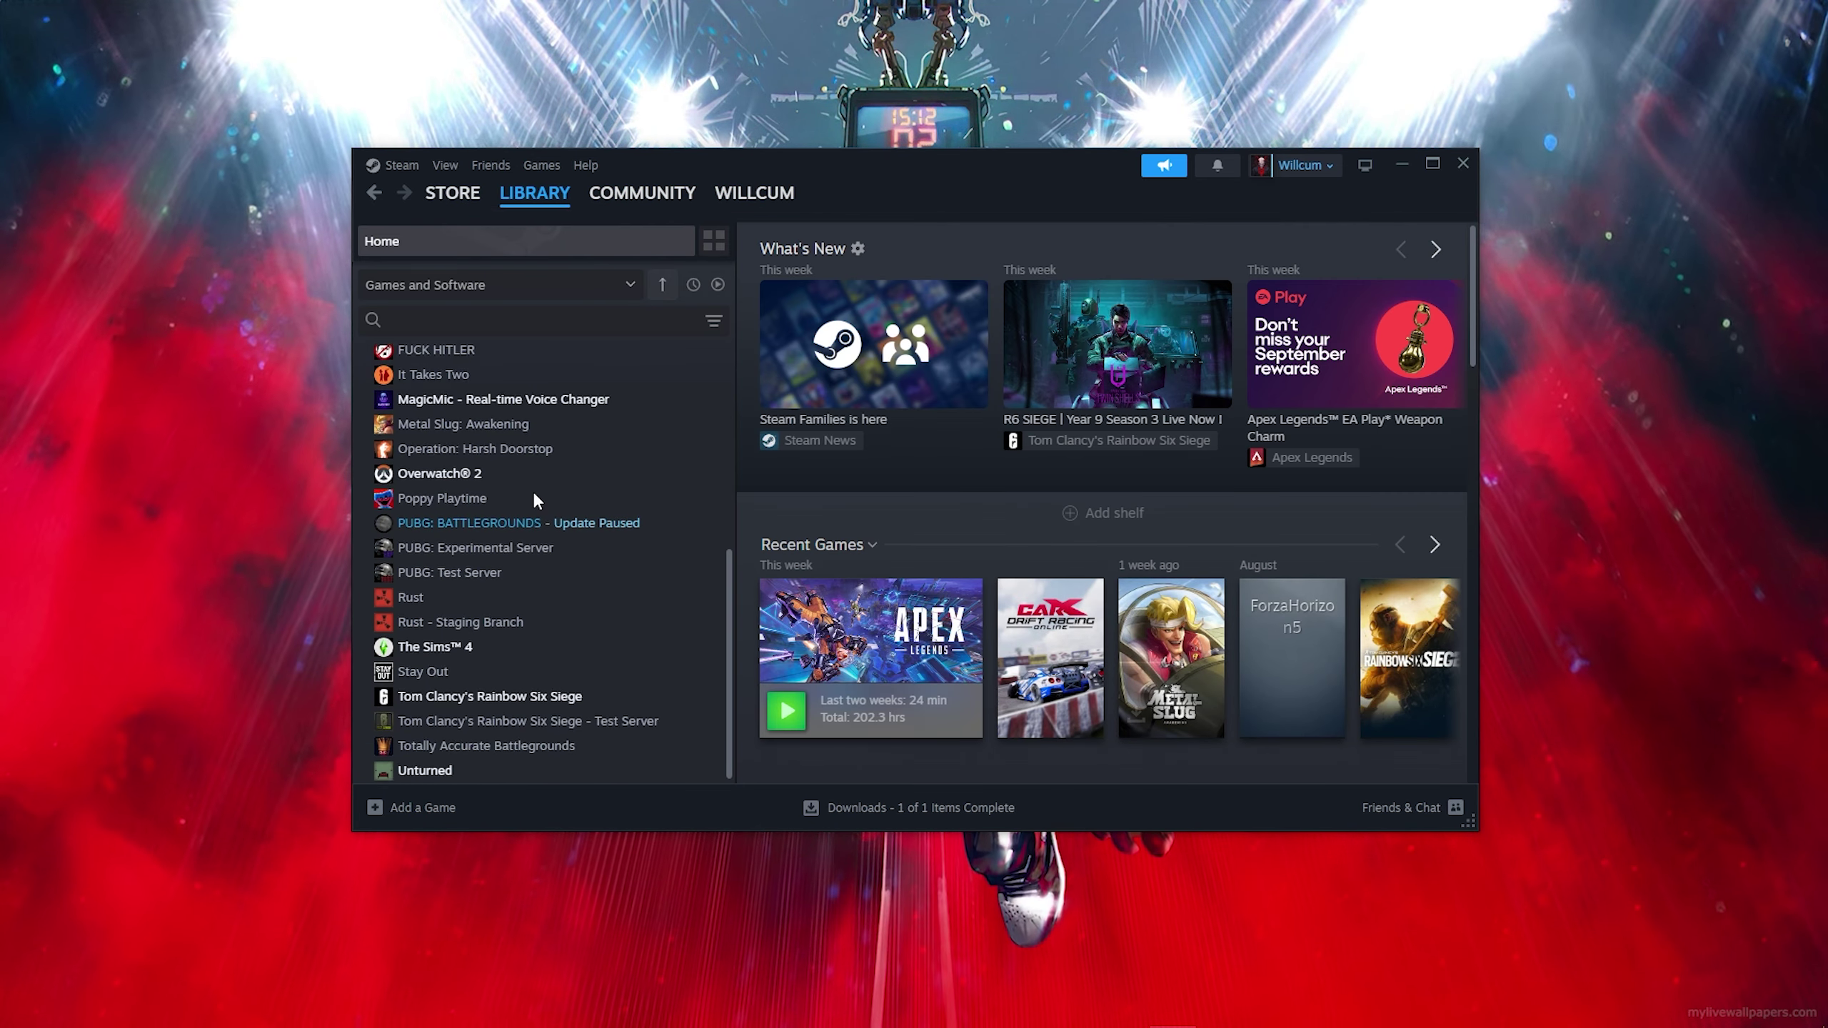
View the Downloads page with its empty queue, then return to the Store.
click(921, 808)
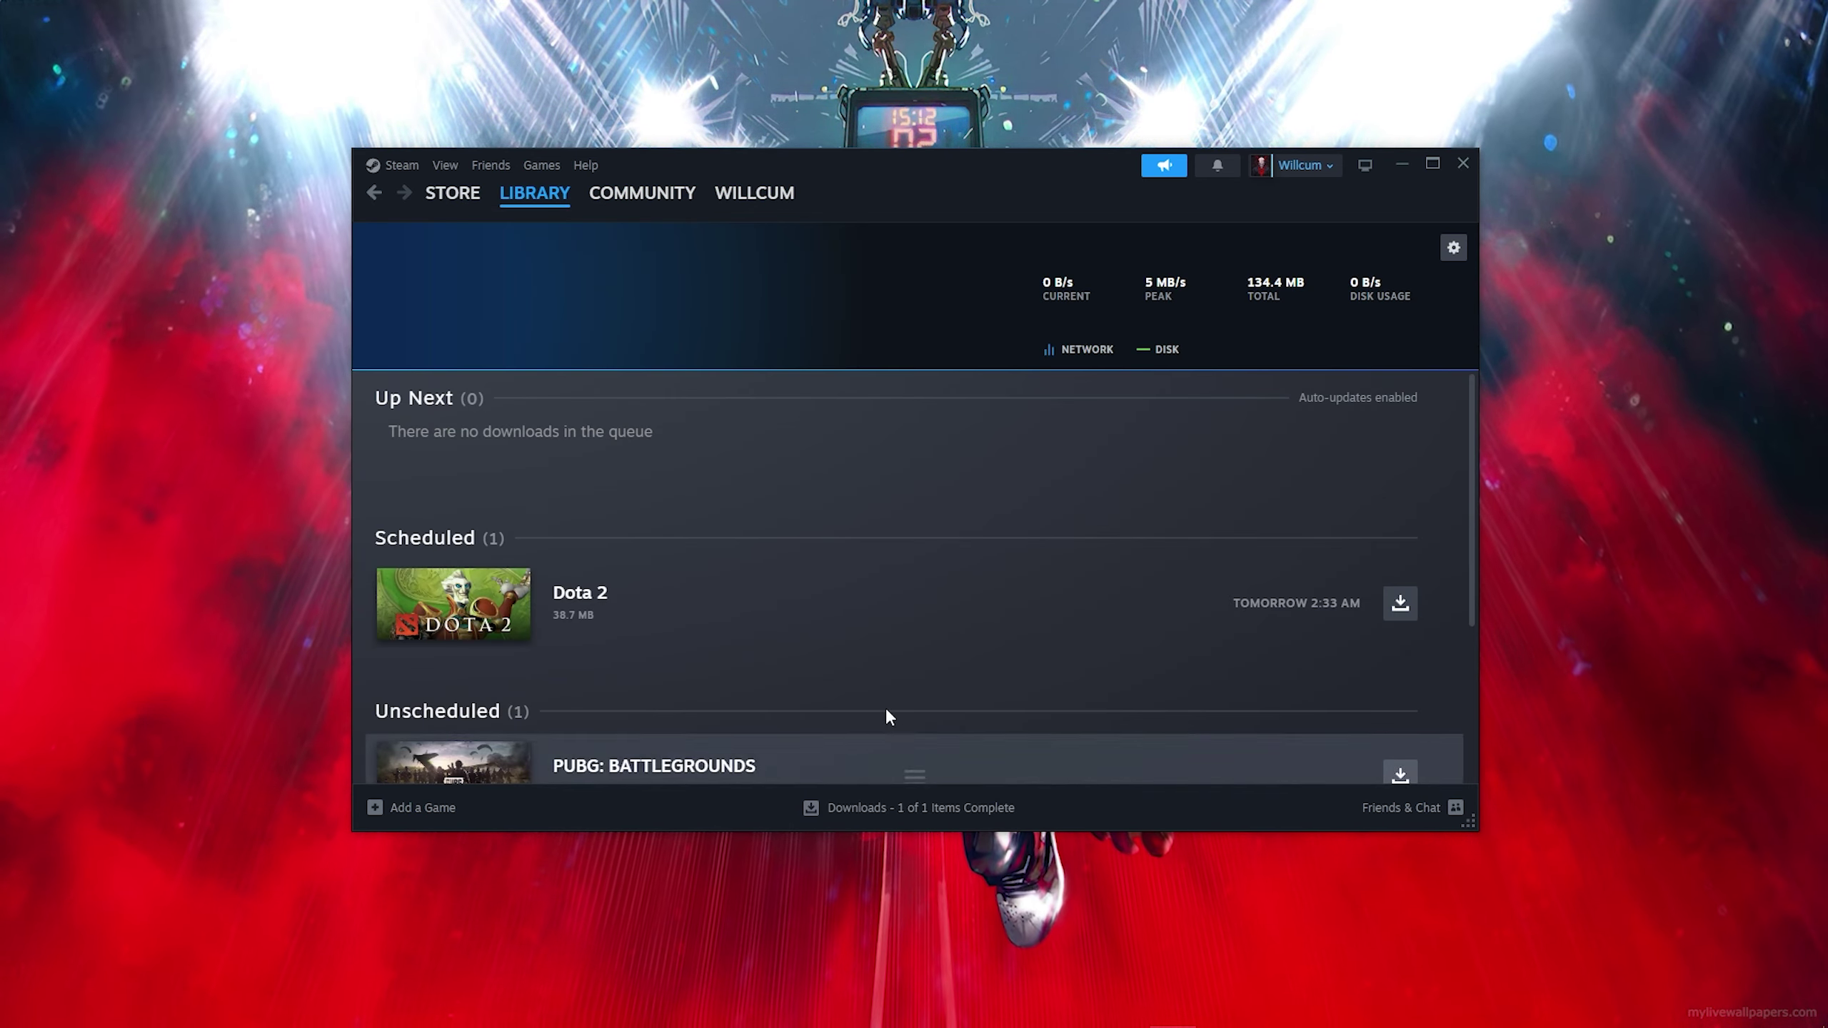
click(454, 194)
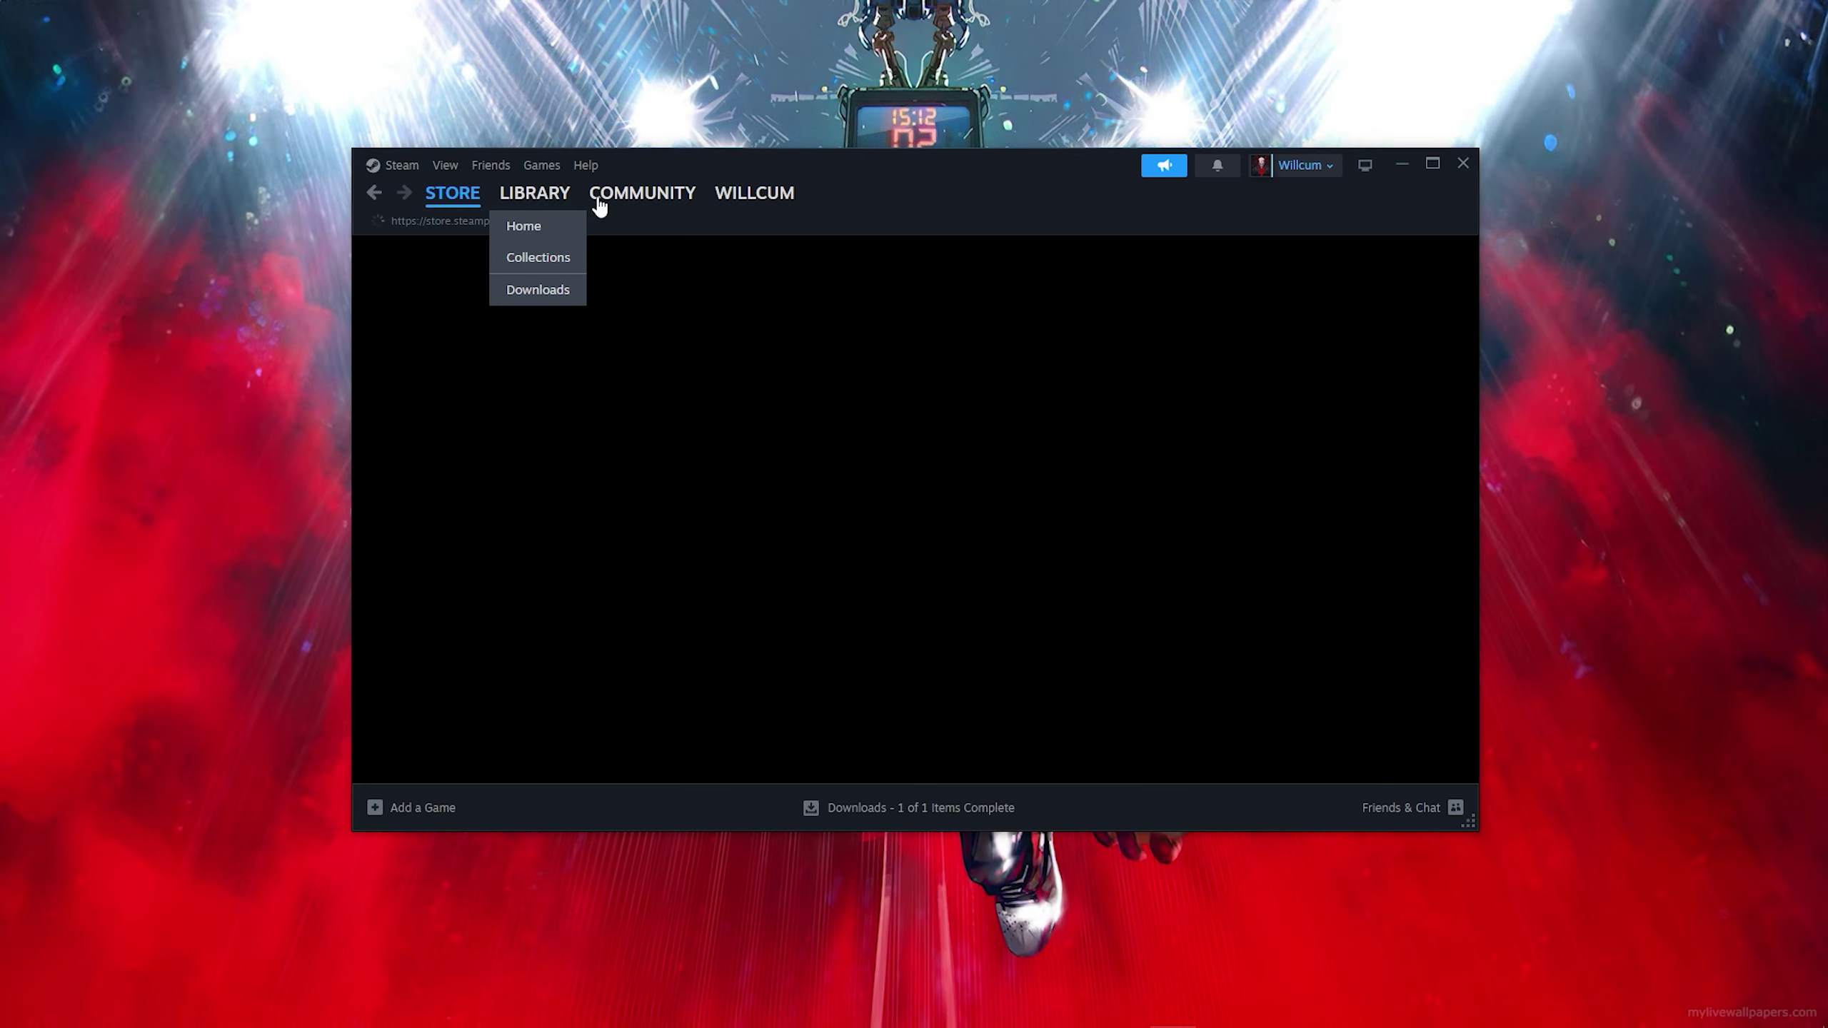